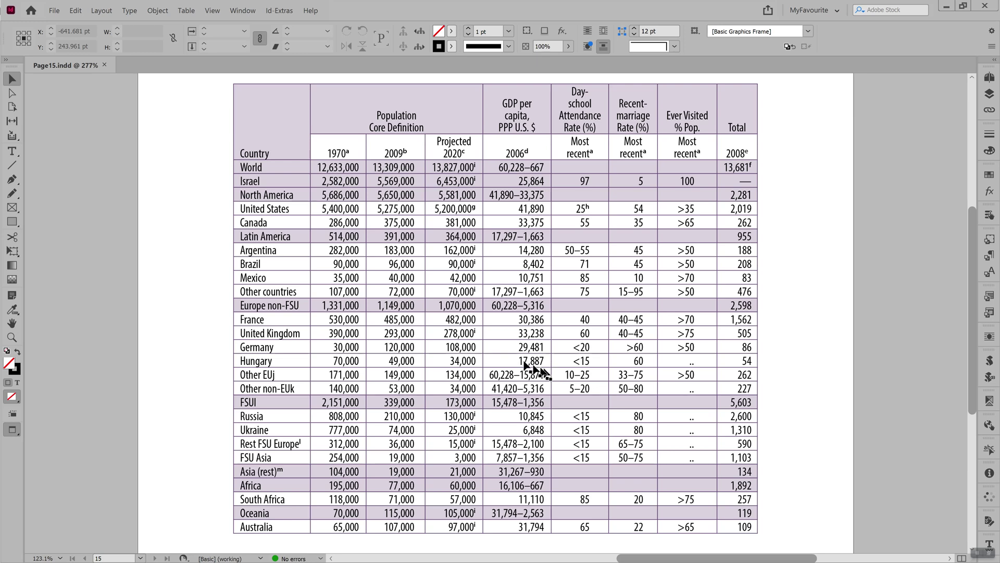
# Step: Enter the table and drag the 1970 column wider
pyautogui.click(415, 291)
pyautogui.doubleClick(410, 280)
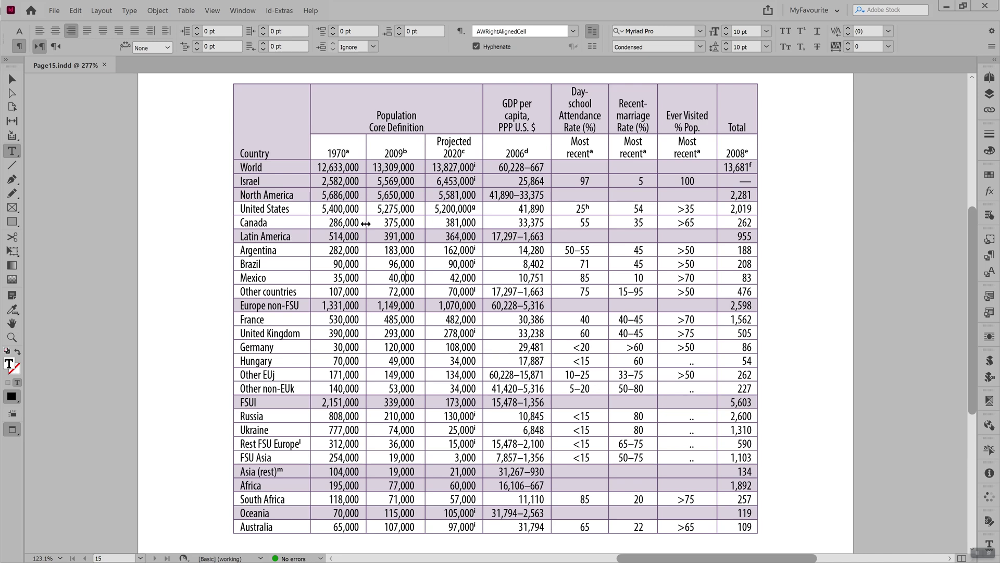
pyautogui.moveTo(366, 224); pyautogui.dragTo(405, 226)
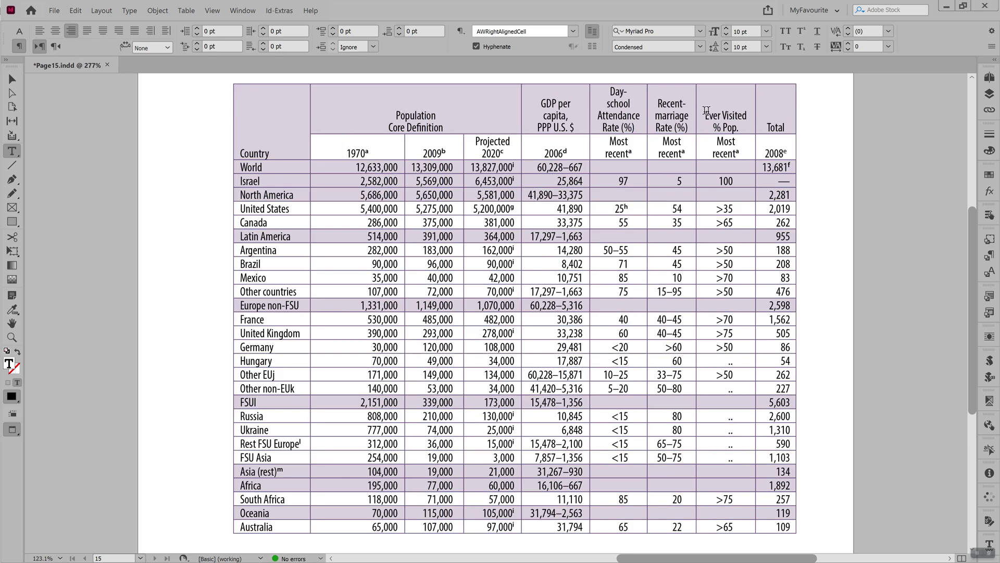
pyautogui.moveTo(357, 112); pyautogui.dragTo(460, 151)
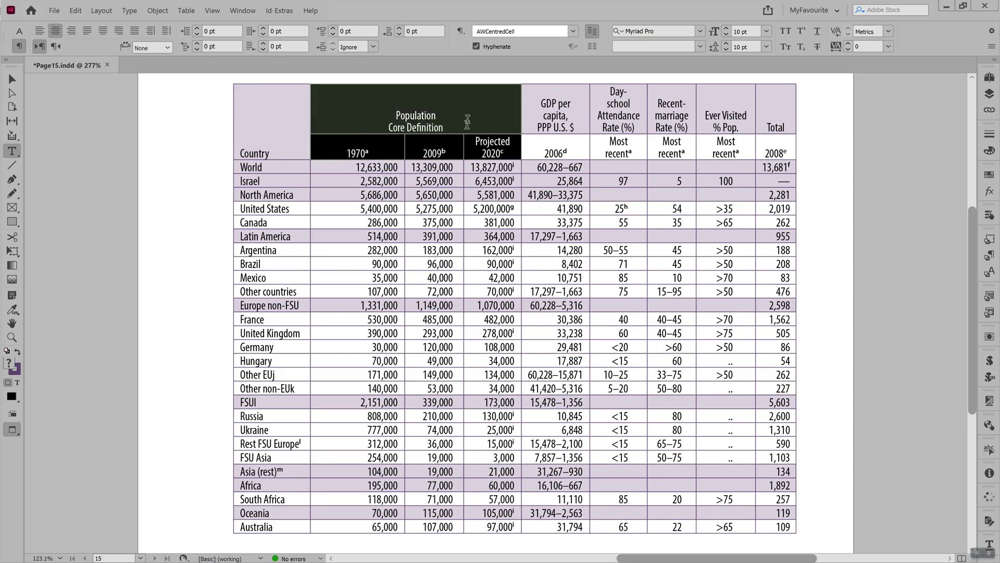
pyautogui.click(442, 115)
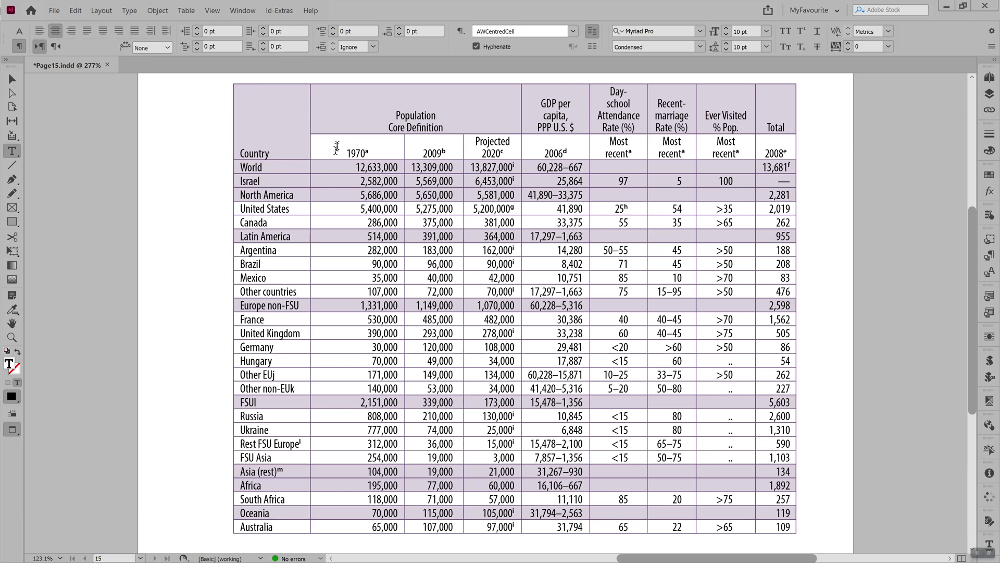
# Step: Select the 1970 cells down to Brazil and run FitColumnWidthToContent.jsx from the Scripts panel
pyautogui.moveTo(338, 148); pyautogui.dragTo(383, 382)
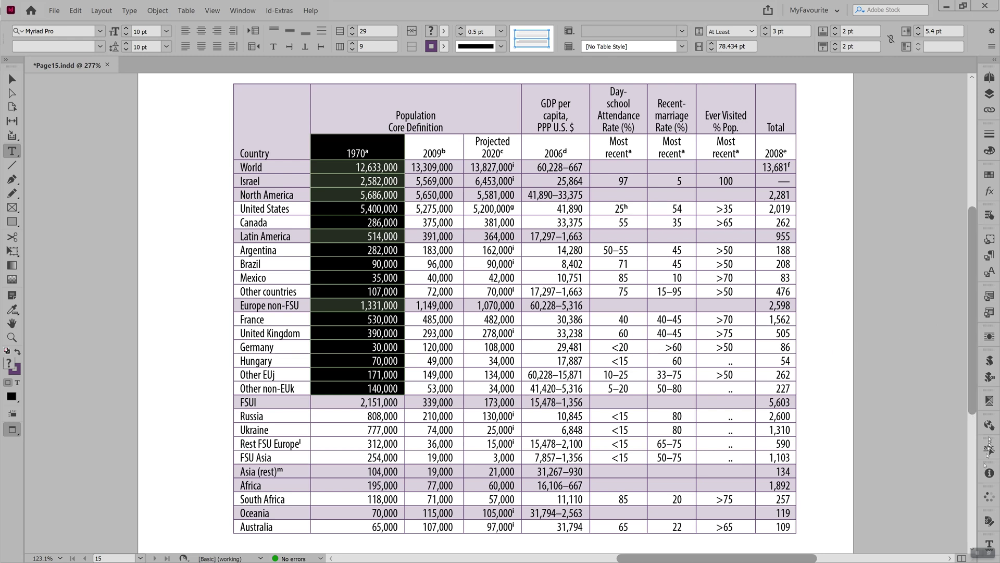
pyautogui.click(989, 360)
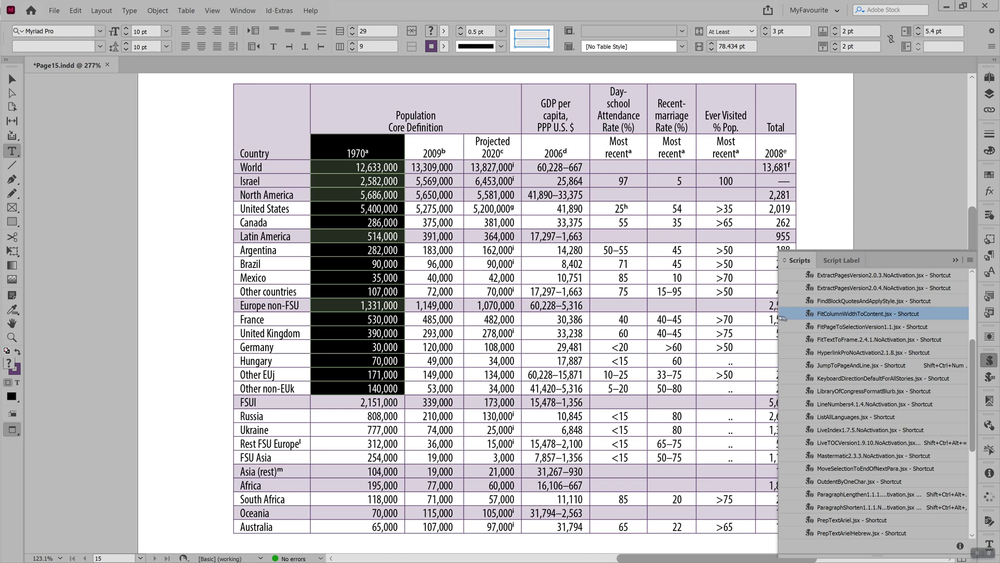
pyautogui.moveTo(778, 315); pyautogui.dragTo(813, 318)
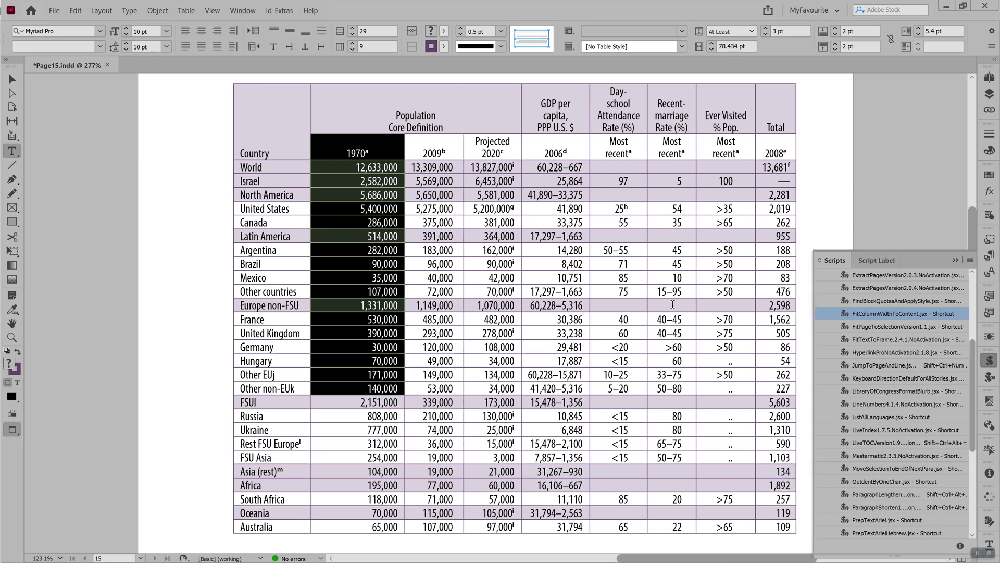
pyautogui.click(363, 151)
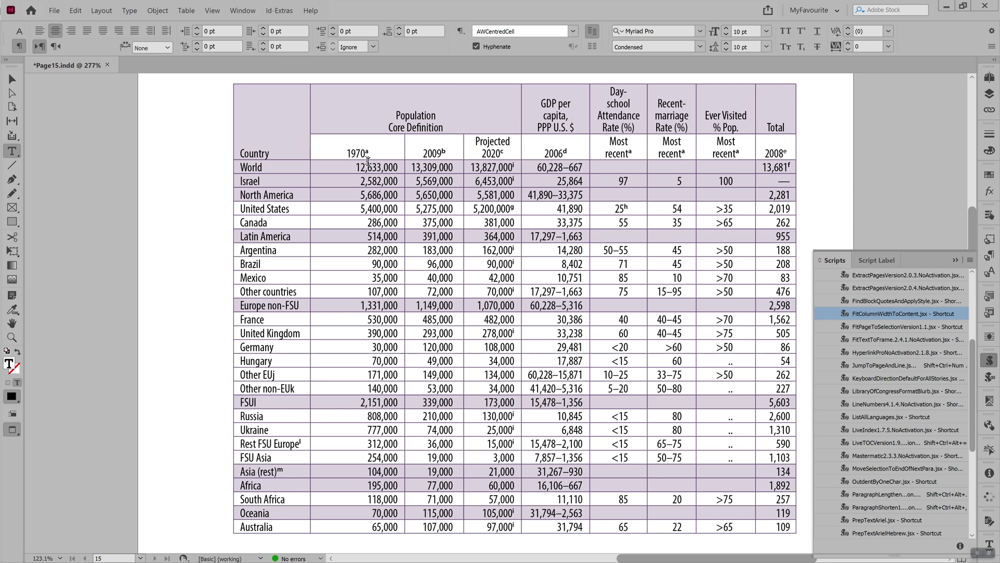
pyautogui.moveTo(369, 165); pyautogui.dragTo(376, 263)
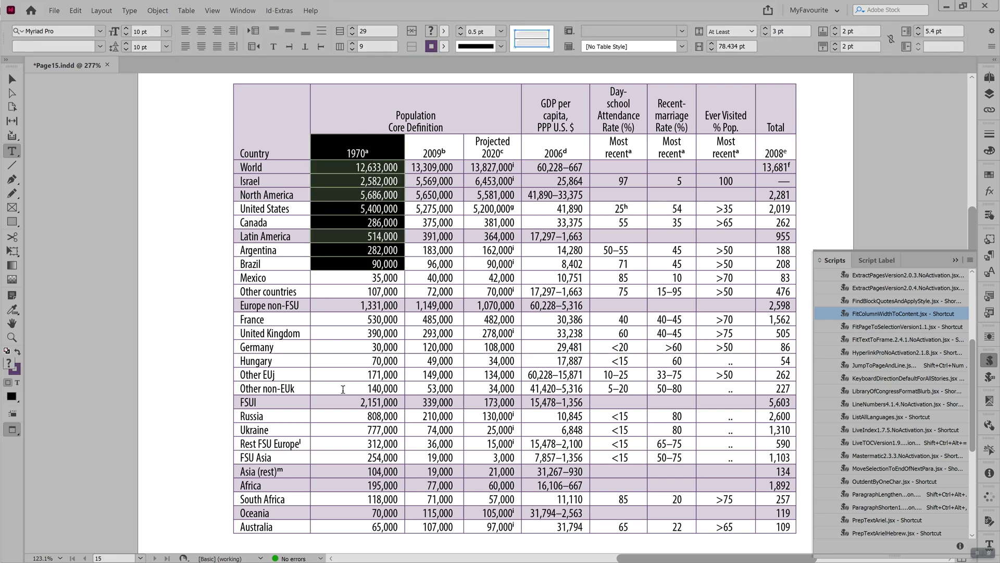
pyautogui.doubleClick(877, 314)
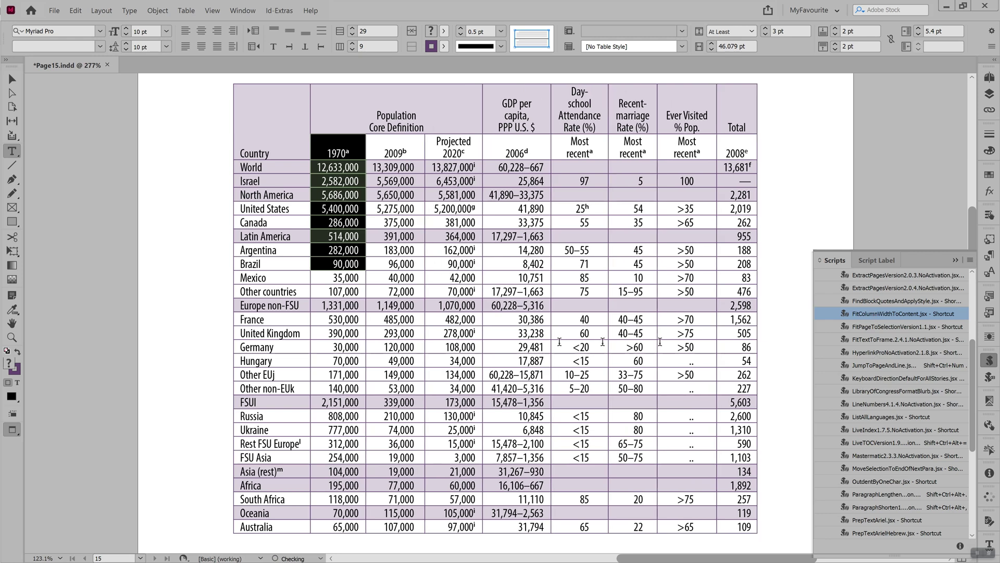
pyautogui.click(340, 166)
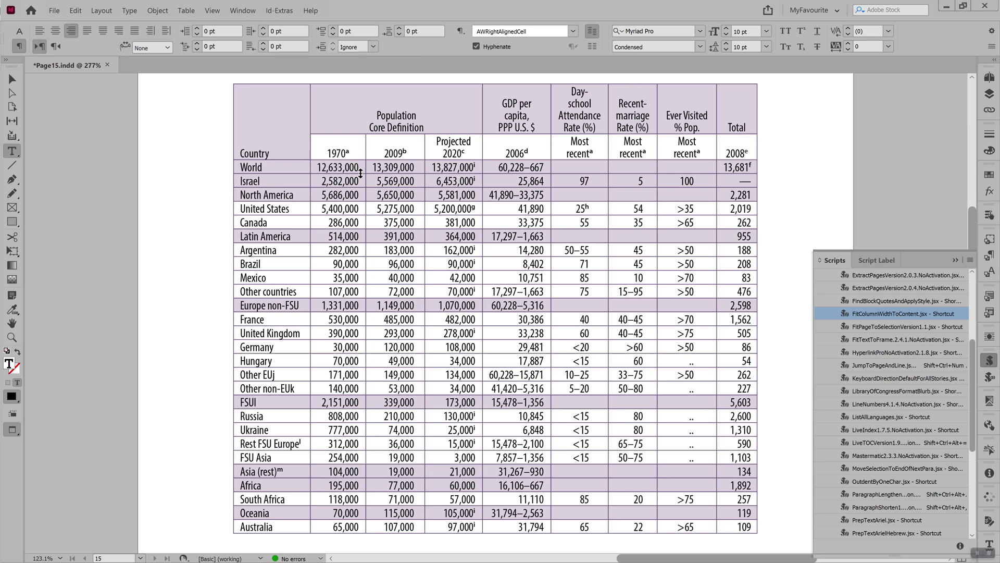
pyautogui.press('Escape')
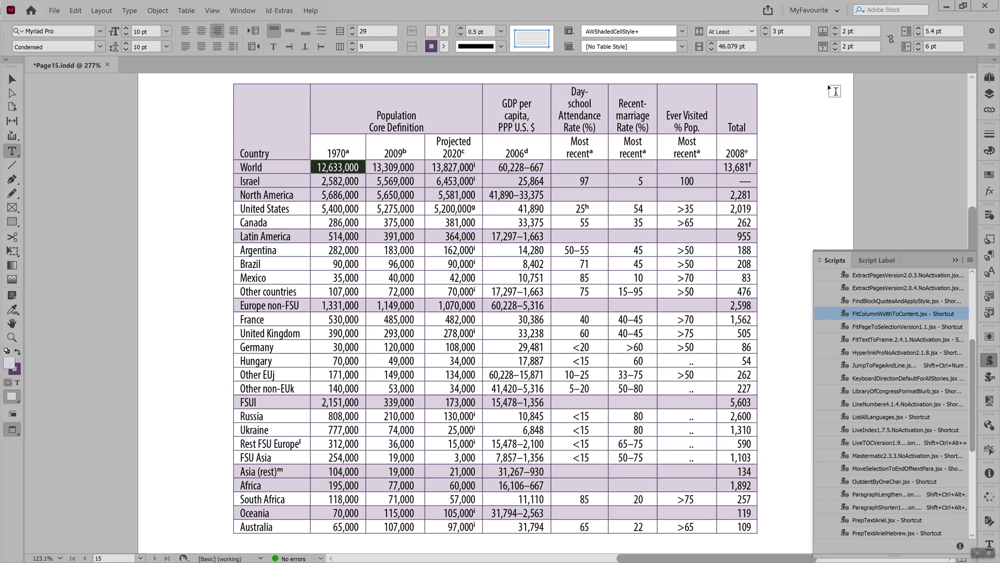
# Step: Set the whole table's left and right cell insets to 0 pt, then run FitColumnWidthToContent.jsx
pyautogui.hotkey('ctrl', 'a')
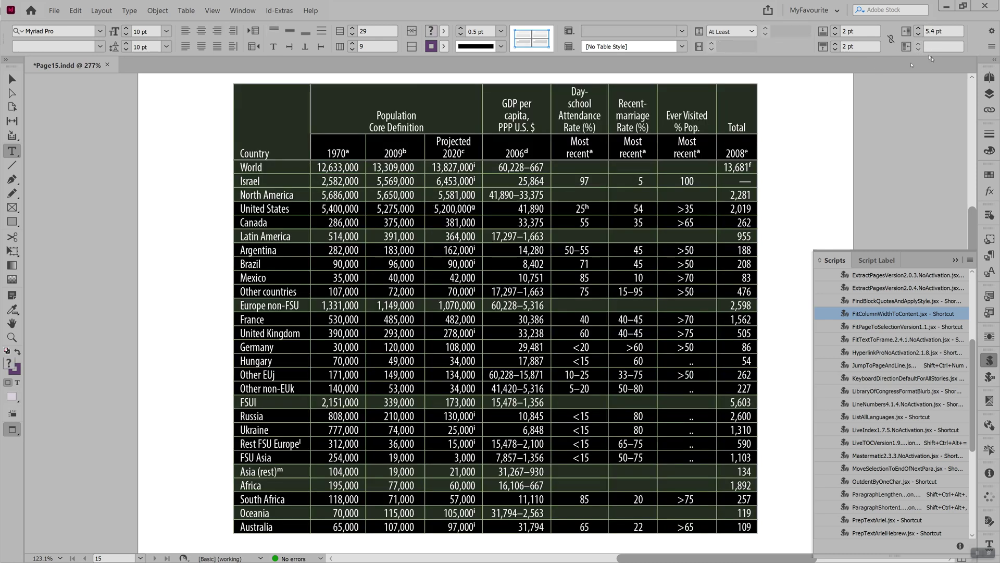
pyautogui.doubleClick(936, 32)
pyautogui.write('0')
pyautogui.press('Tab')
pyautogui.write('0')
pyautogui.press('Tab')
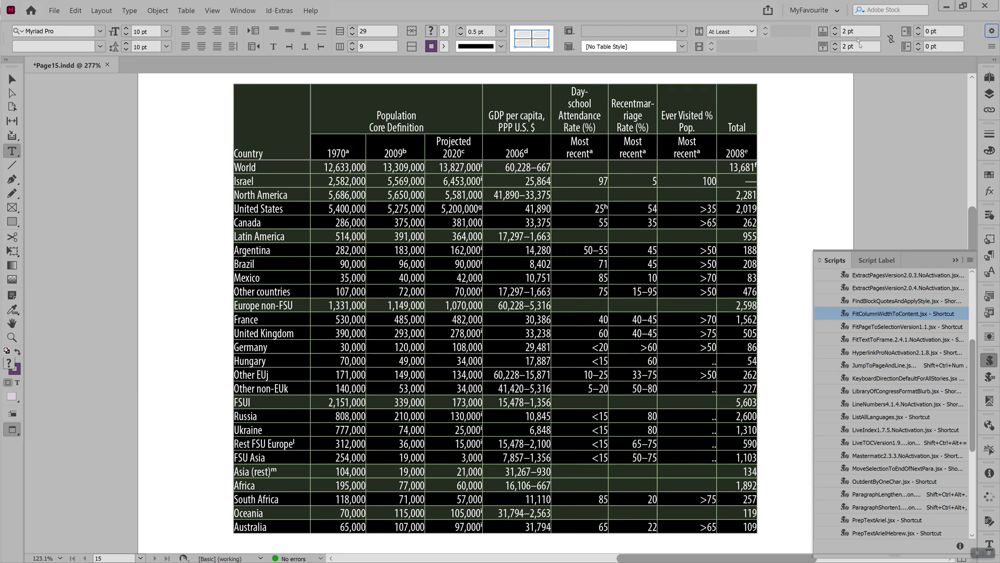
pyautogui.click(346, 168)
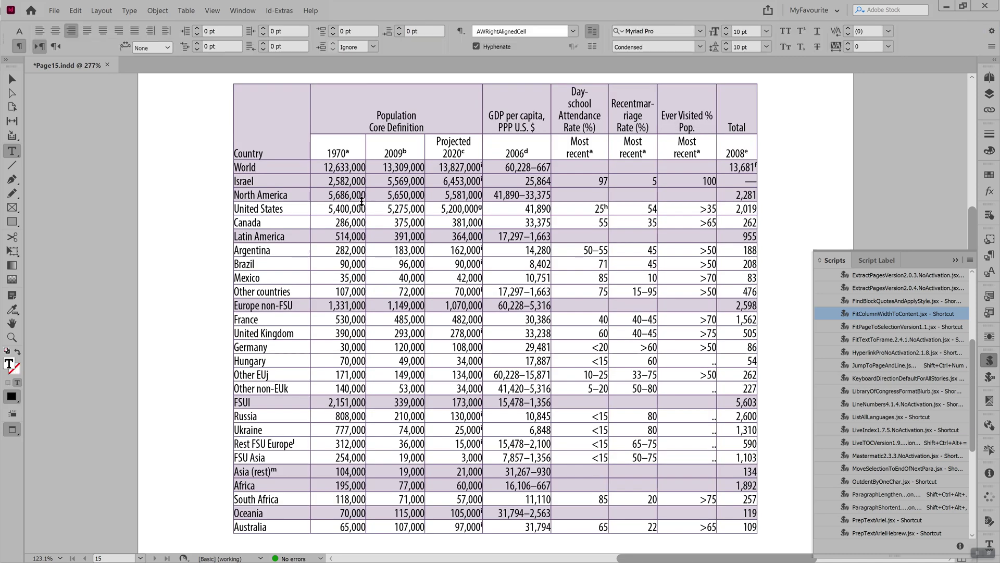
pyautogui.doubleClick(859, 315)
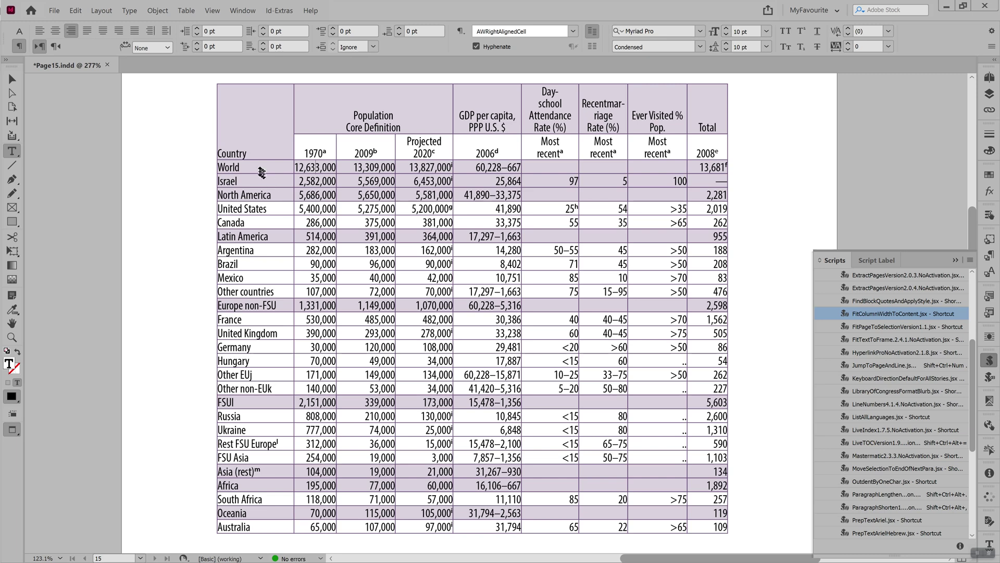
# Step: Select the Country cells down to Brazil and run FitColumnWidthToContent.jsx on them
pyautogui.click(243, 149)
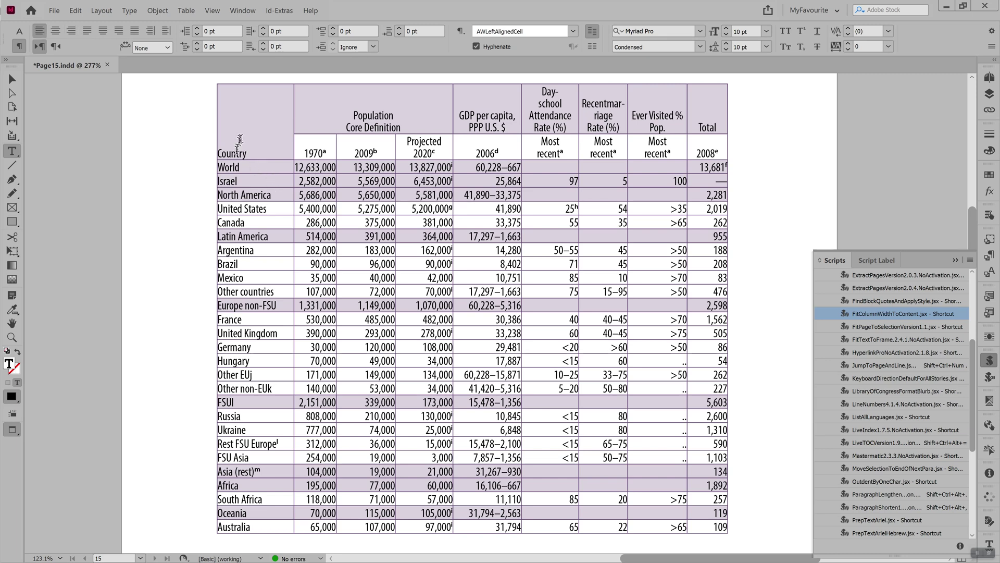
pyautogui.press('Escape')
pyautogui.moveTo(236, 149); pyautogui.dragTo(239, 179)
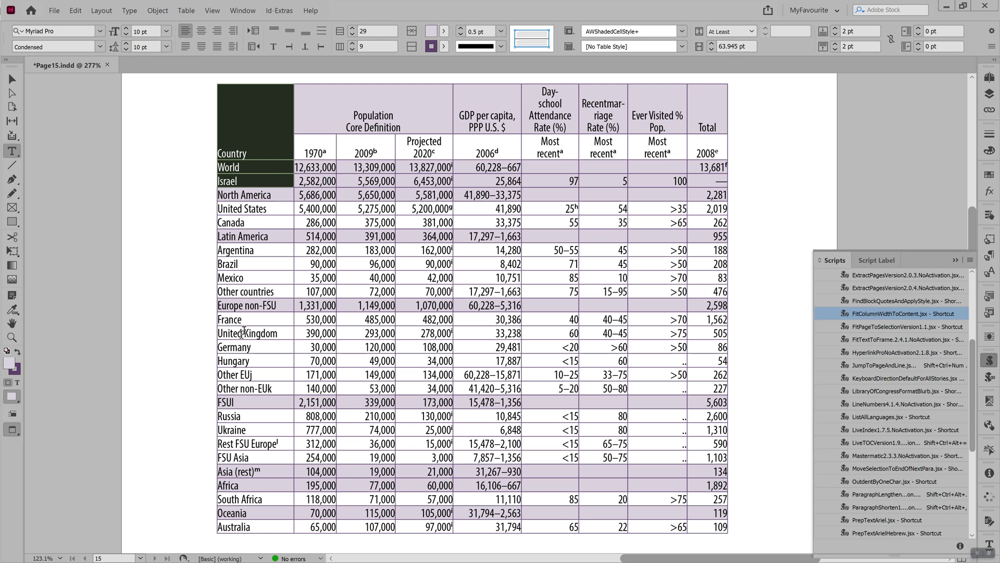
pyautogui.click(247, 208)
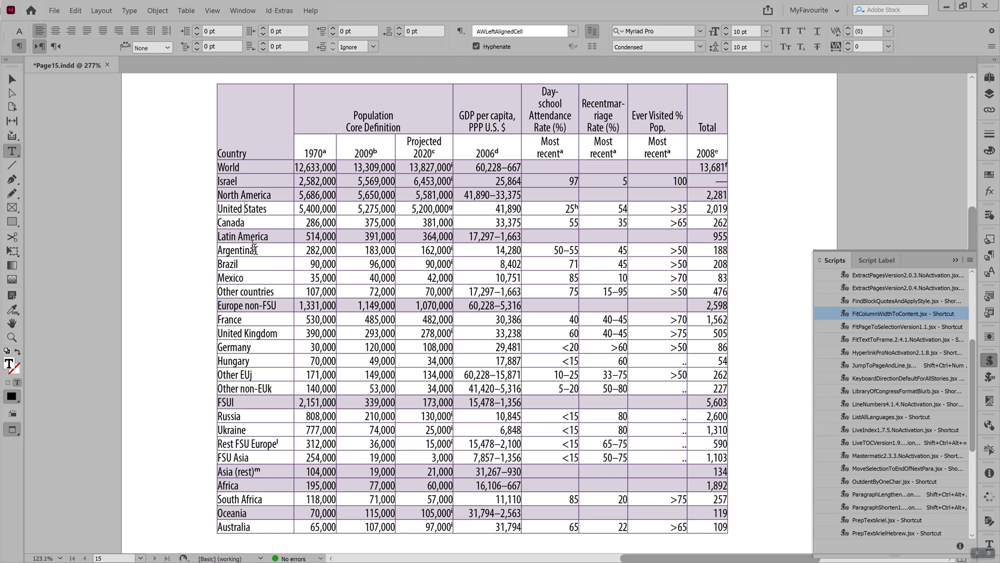
pyautogui.moveTo(243, 167); pyautogui.dragTo(248, 265)
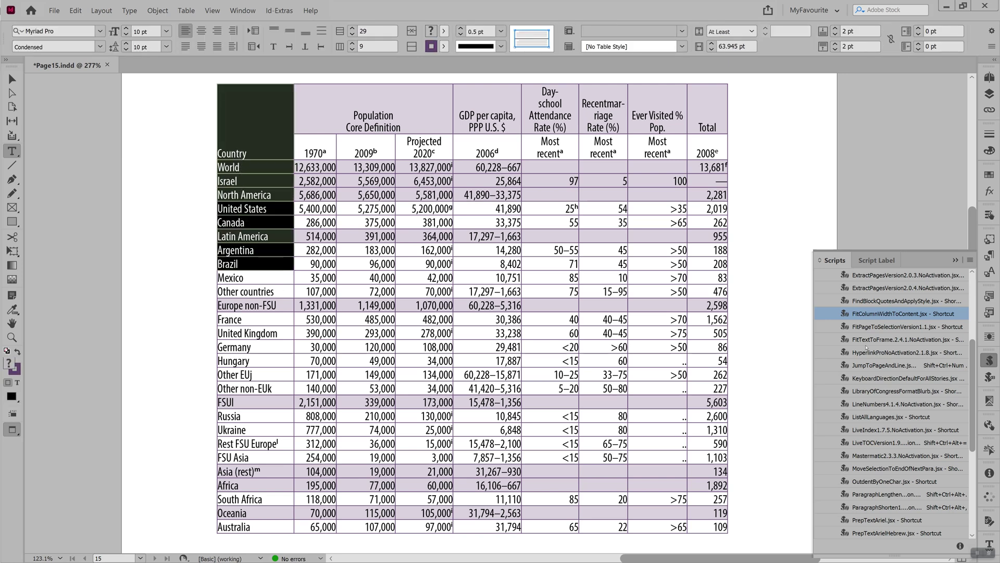
pyautogui.doubleClick(860, 314)
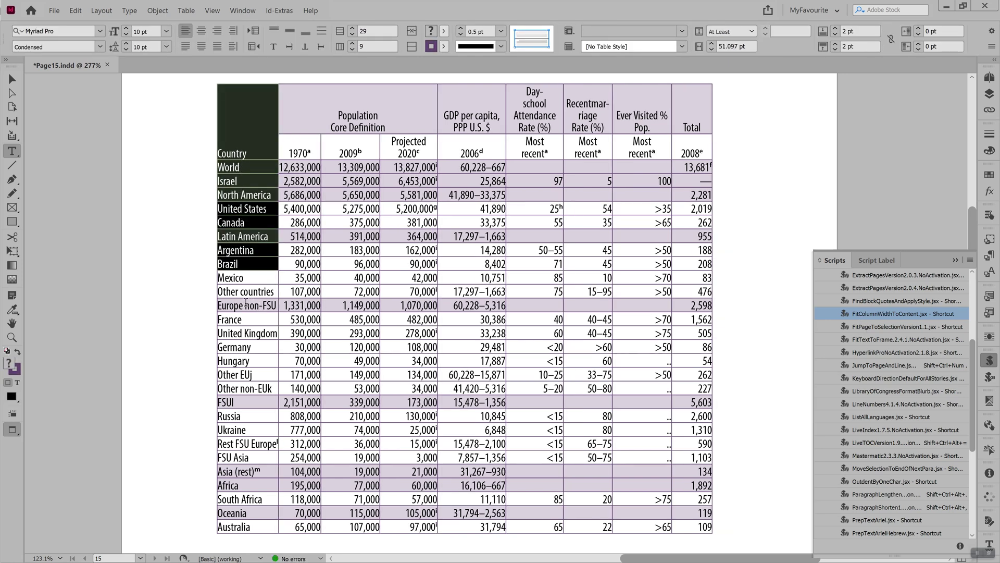
pyautogui.click(244, 237)
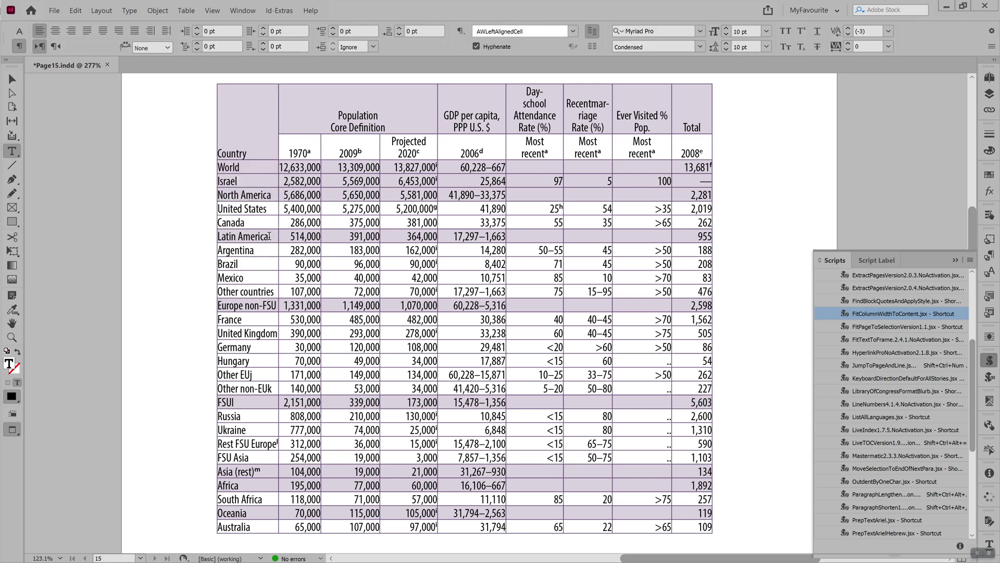
pyautogui.moveTo(223, 443); pyautogui.dragTo(272, 445)
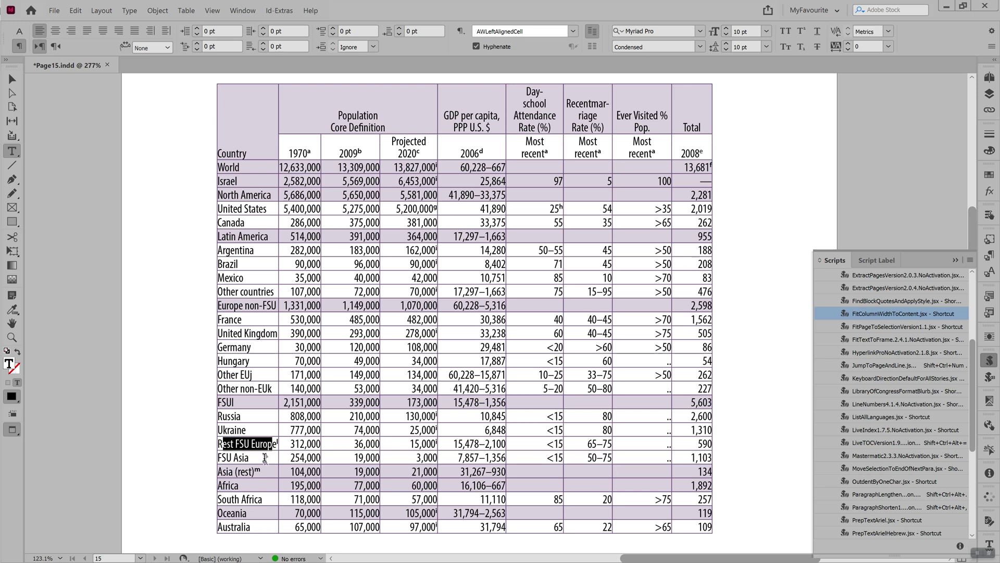
pyautogui.click(266, 459)
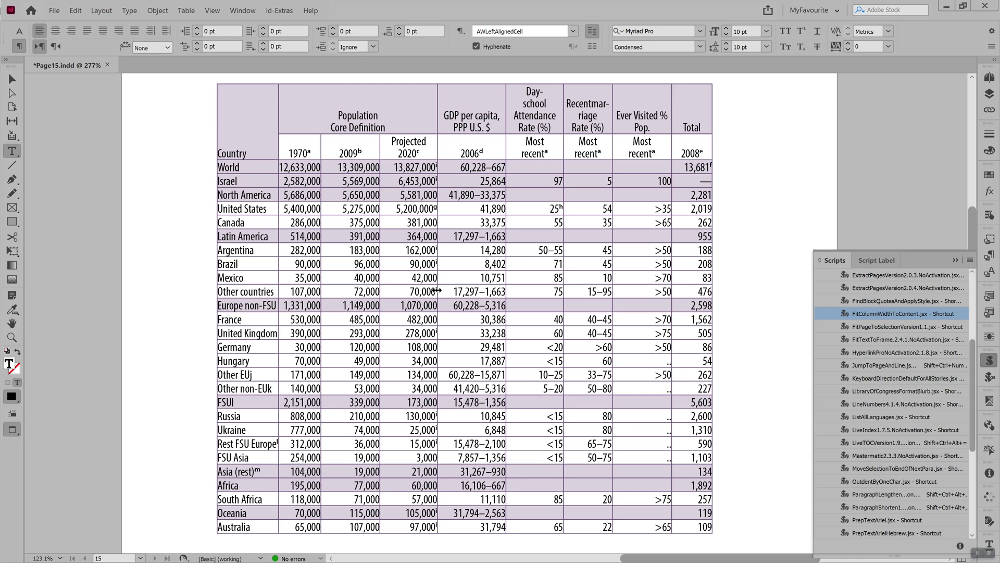
# Step: Narrow the Projected 2020 column, show overset markers, and rerun FitColumnWidthToContent.jsx from Canada's cell
pyautogui.moveTo(437, 290); pyautogui.dragTo(415, 290)
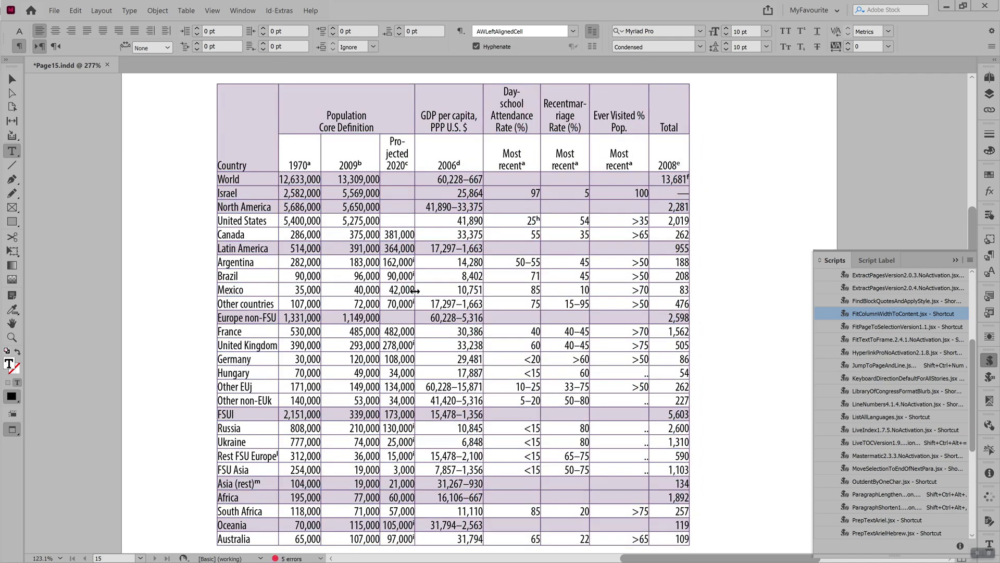
pyautogui.press('w')
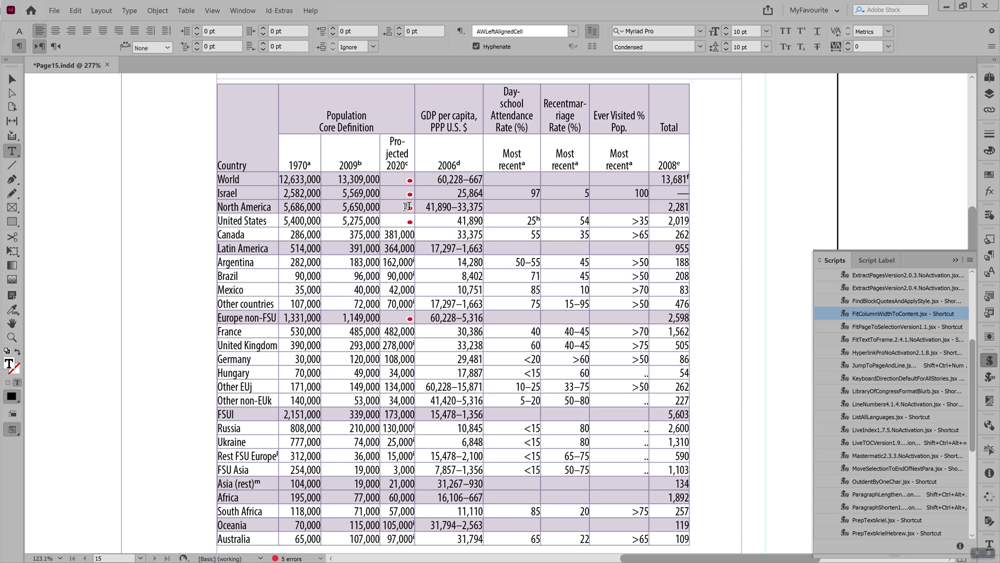
pyautogui.click(392, 234)
pyautogui.moveTo(391, 234); pyautogui.dragTo(406, 234)
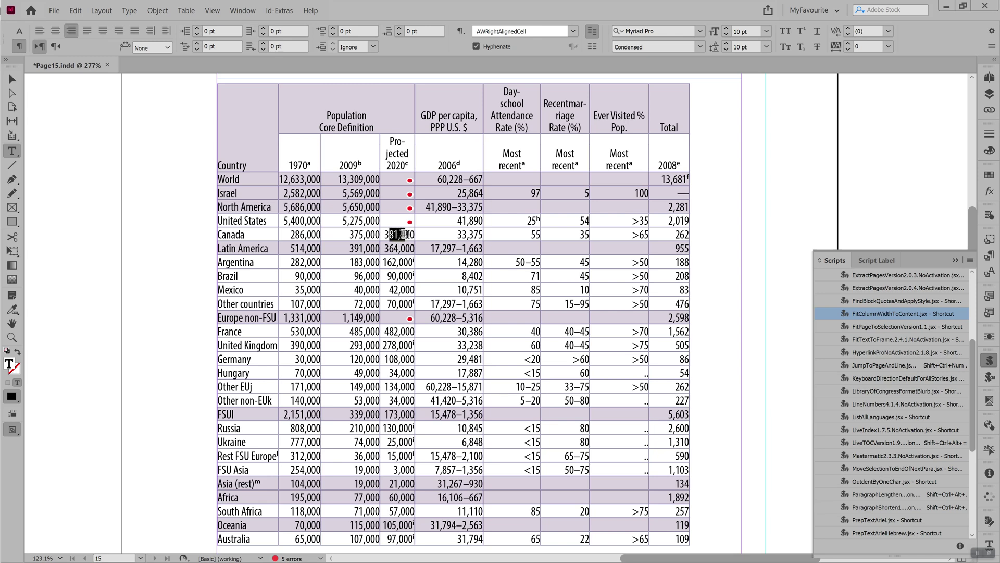
pyautogui.doubleClick(856, 314)
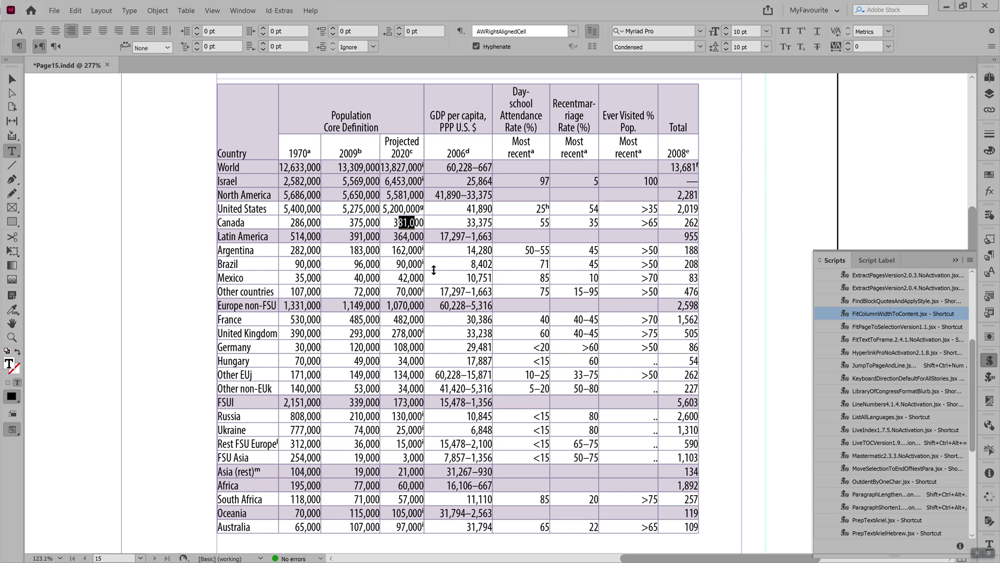
pyautogui.click(394, 166)
pyautogui.moveTo(392, 166); pyautogui.dragTo(401, 167)
# Step: Drag the table's right edge outward, then rerun FitColumnWidthToContent.jsx with a row selected
pyautogui.moveTo(698, 211); pyautogui.dragTo(804, 210)
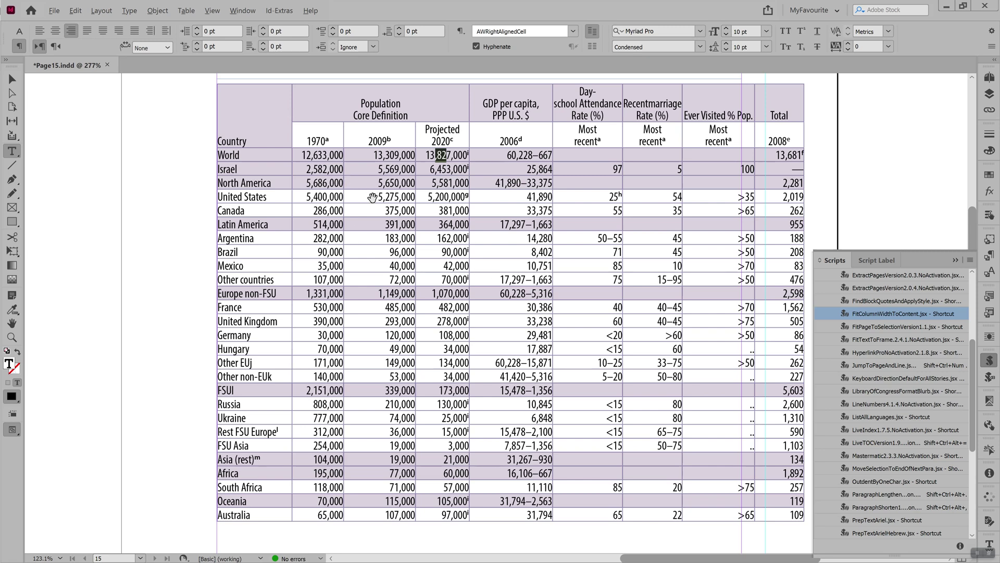
pyautogui.hscroll(5, 373, 198)
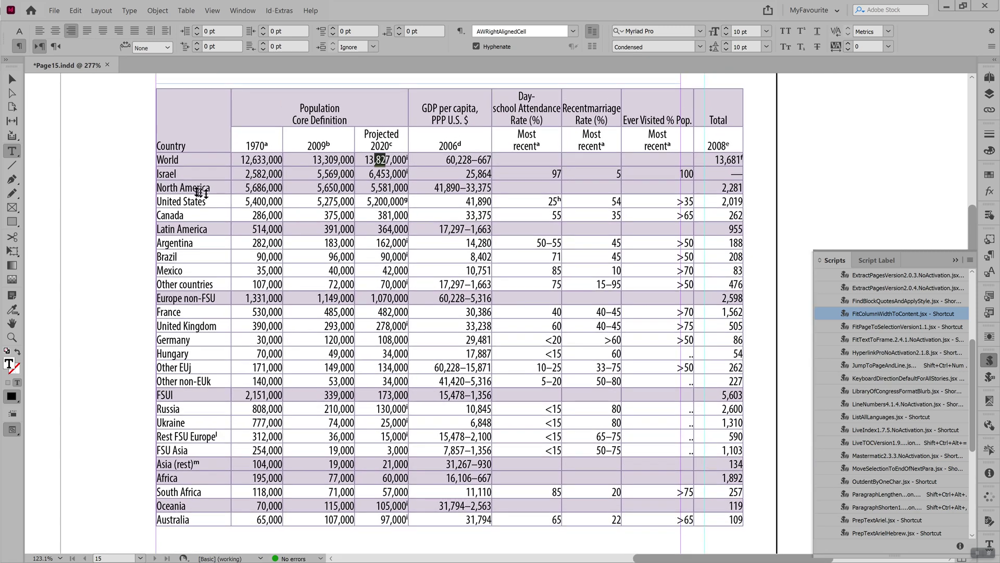
pyautogui.moveTo(186, 187); pyautogui.dragTo(710, 198)
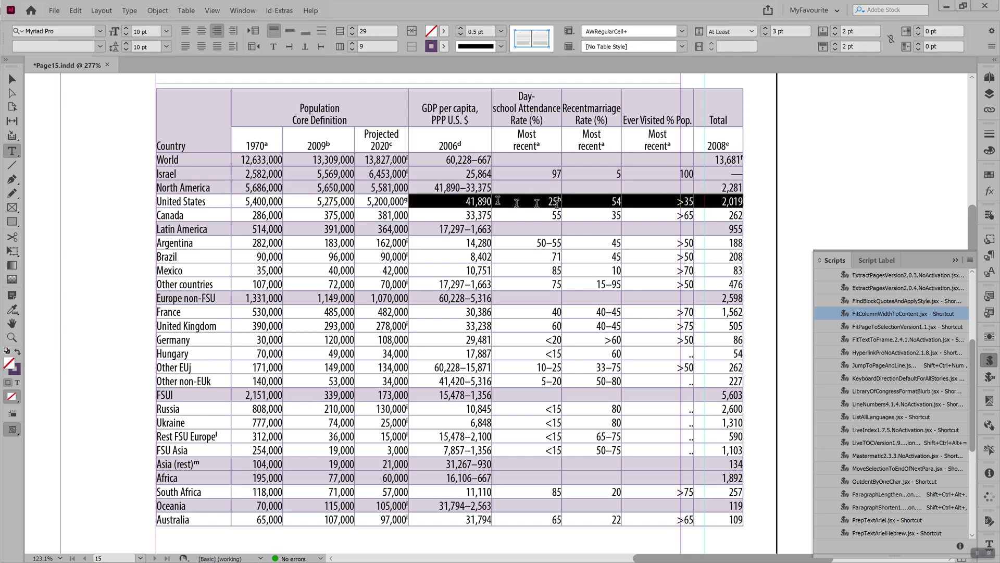
pyautogui.doubleClick(852, 313)
pyautogui.click(443, 189)
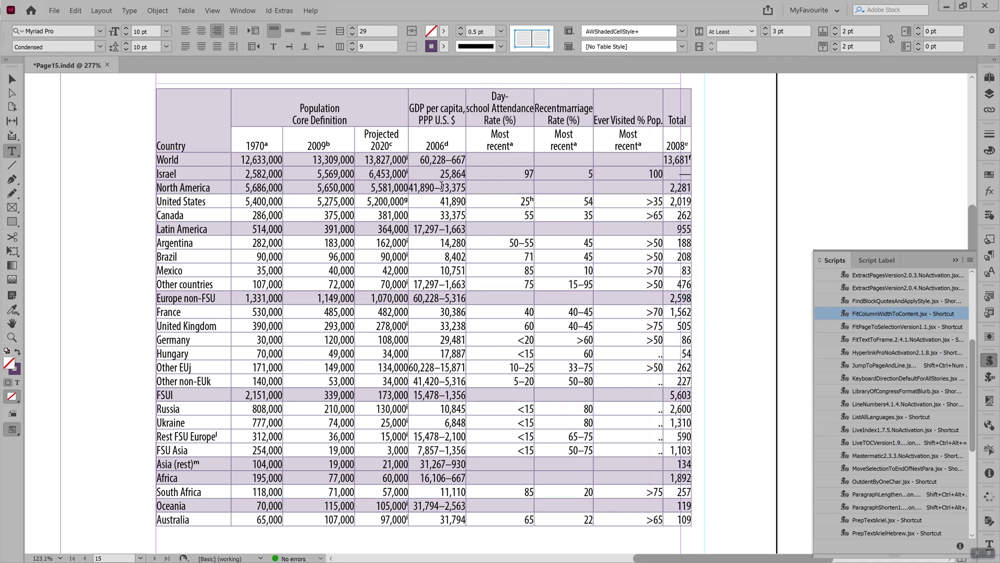
pyautogui.doubleClick(527, 216)
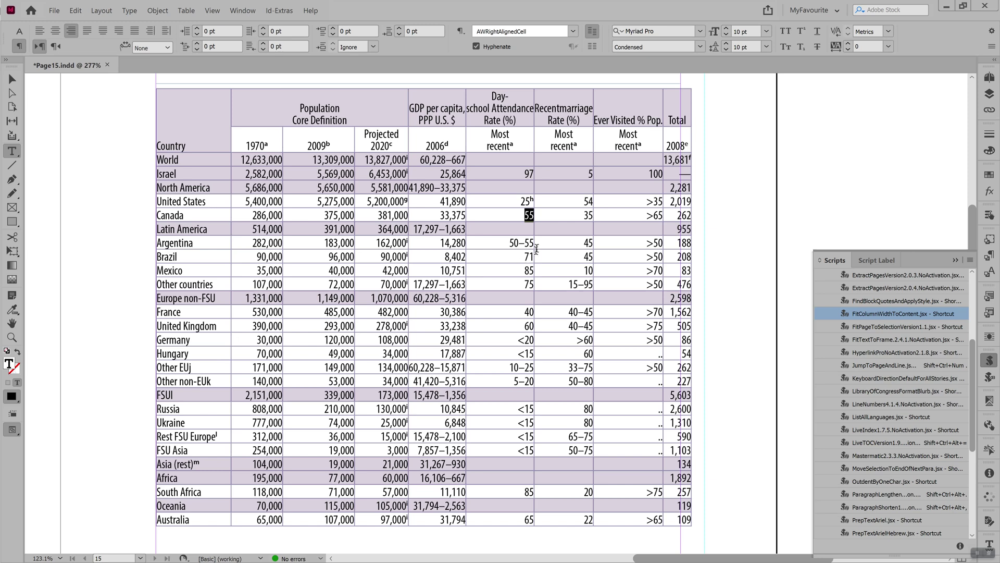
pyautogui.click(502, 161)
# Step: Select the Day-school Attendance column, then just its header cell
pyautogui.moveTo(501, 160); pyautogui.dragTo(491, 389)
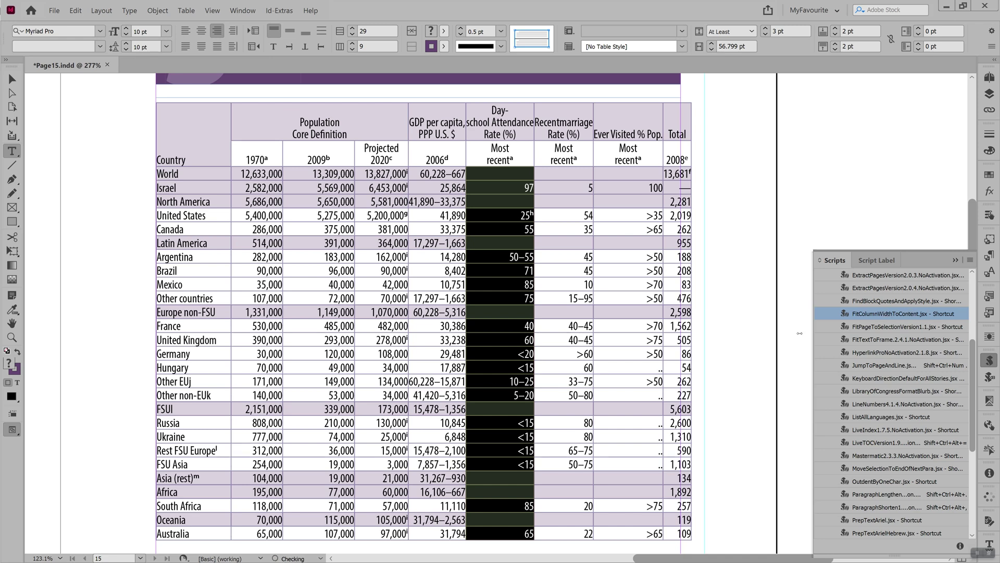
pyautogui.click(483, 122)
pyautogui.moveTo(485, 111); pyautogui.dragTo(487, 140)
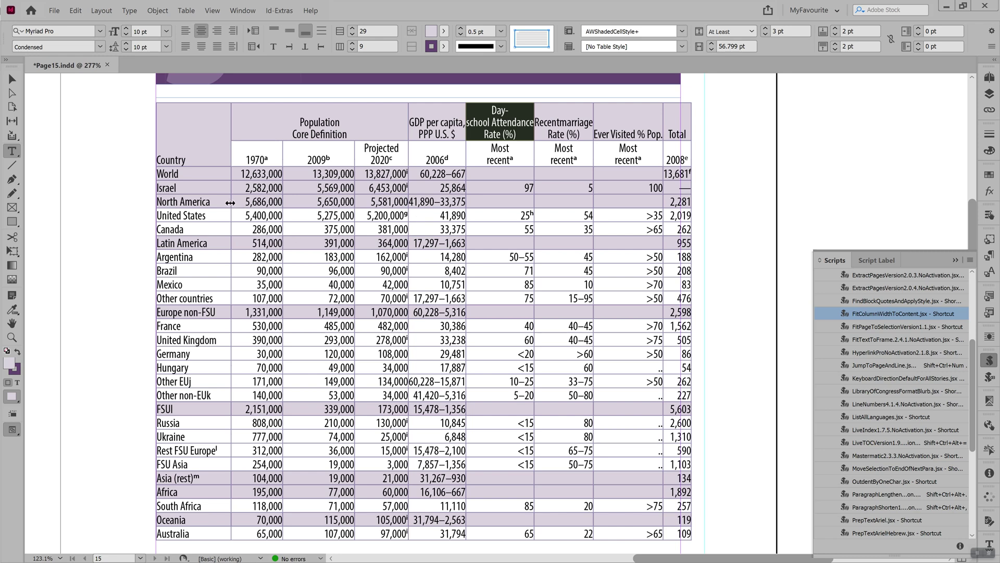
# Step: Narrow the Country column so long names wrap, then rerun FitColumnWidthToContent.jsx from Latin America
pyautogui.moveTo(230, 202); pyautogui.dragTo(191, 203)
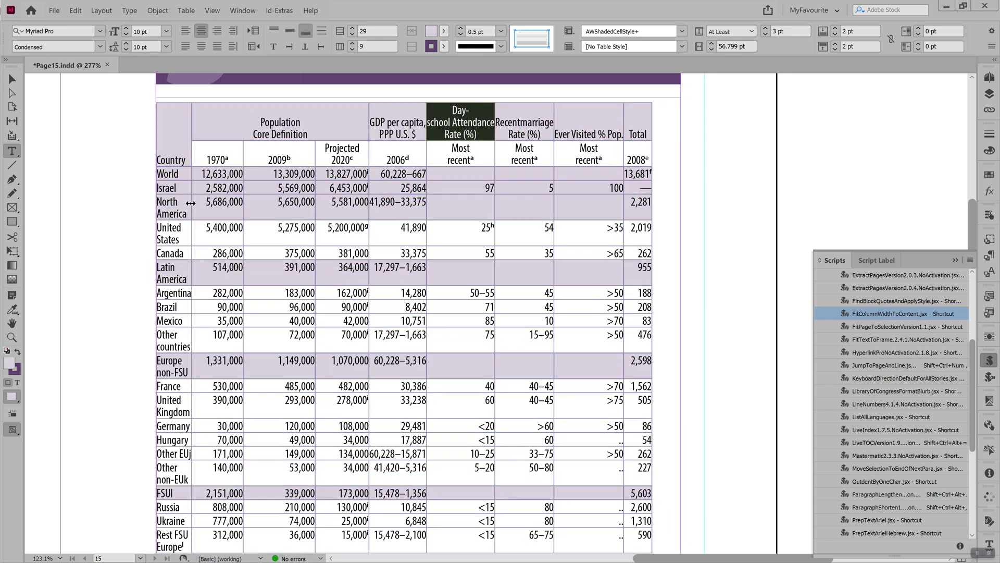
pyautogui.scroll(-5, 191, 224)
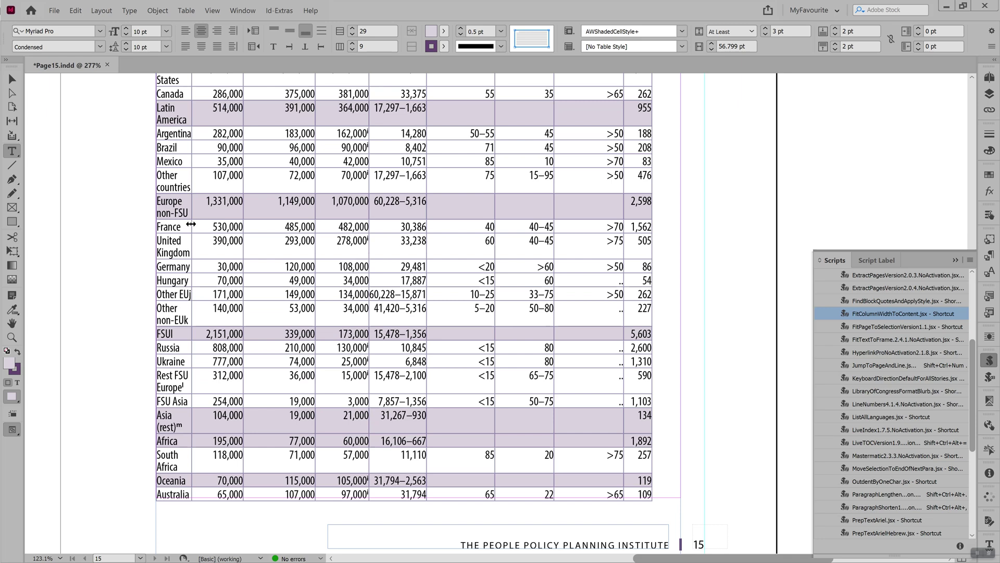
pyautogui.scroll(5, 191, 224)
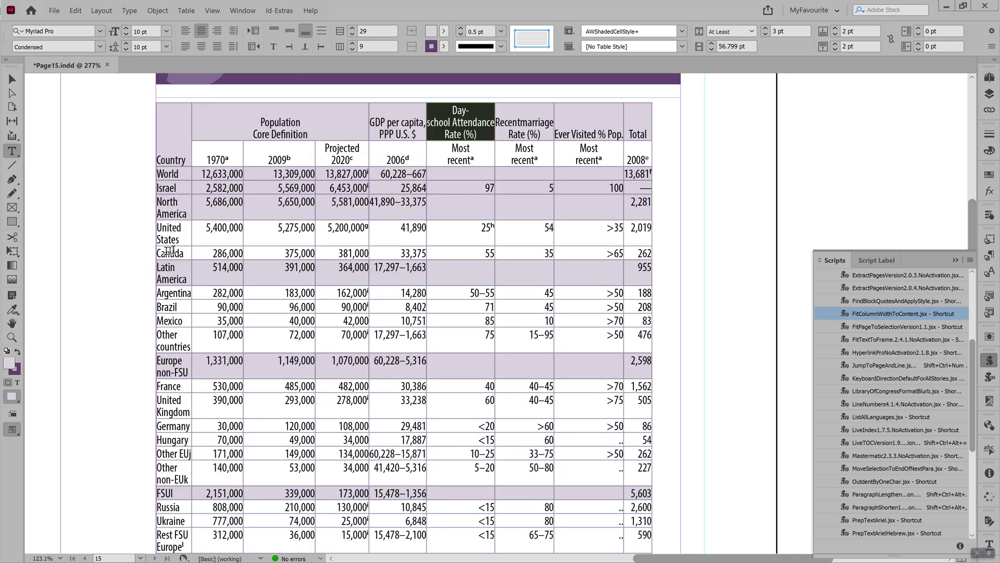
pyautogui.moveTo(167, 267); pyautogui.dragTo(168, 276)
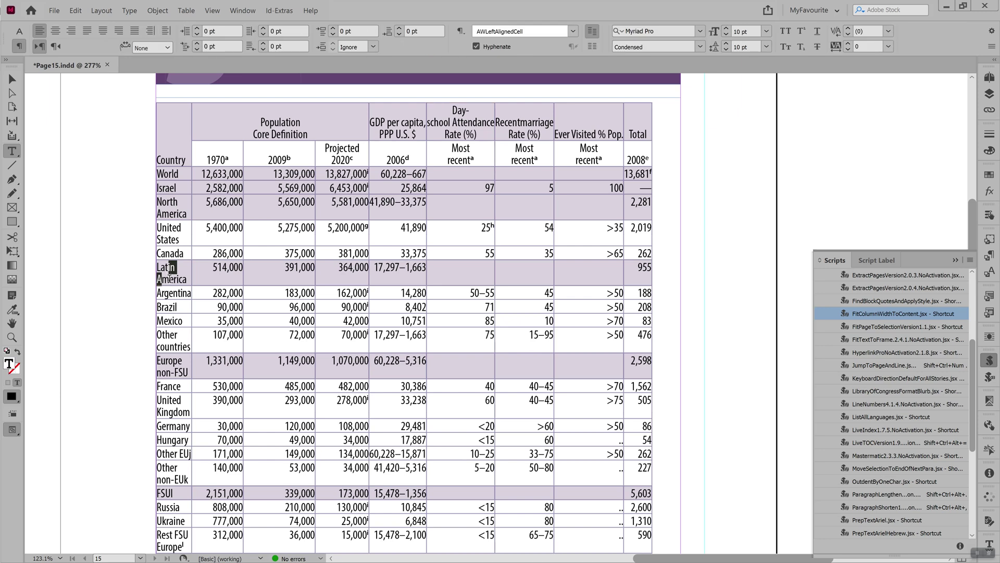
pyautogui.click(177, 276)
pyautogui.doubleClick(855, 313)
pyautogui.scroll(-2, 305, 311)
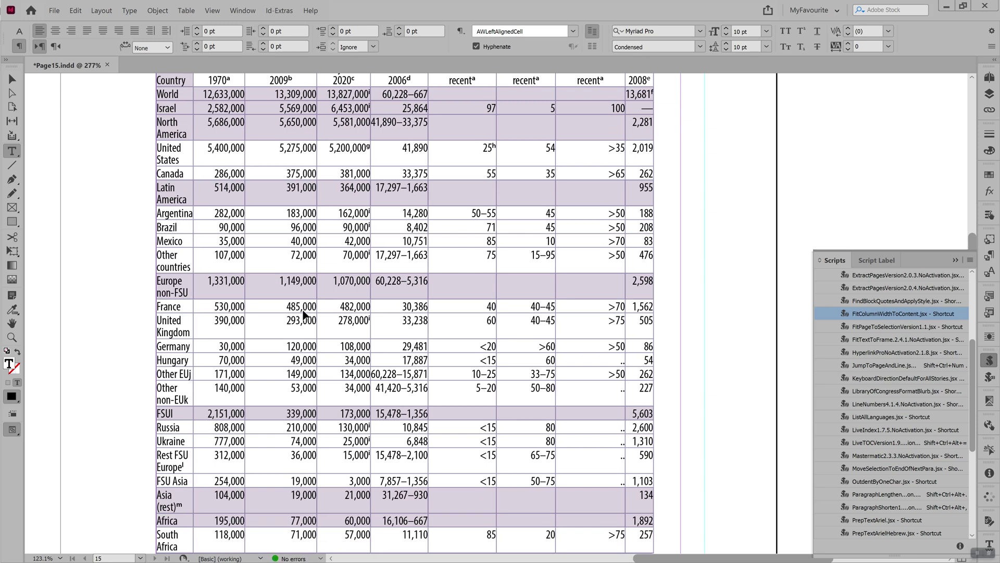
pyautogui.doubleClick(180, 214)
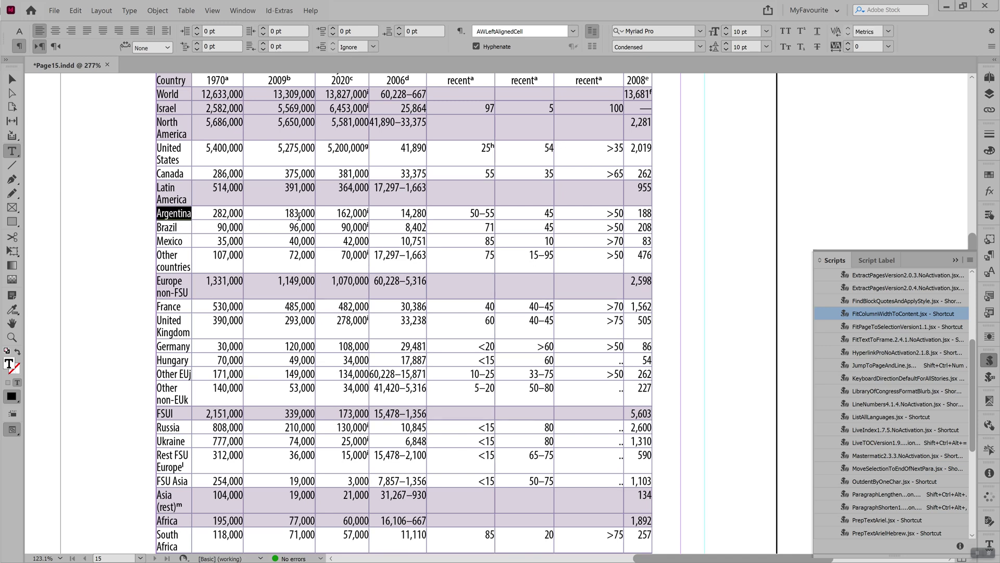
# Step: Inspect Argentina's Justification settings, rerun FitColumnWidthToContent.jsx, and view the whole page
pyautogui.click(992, 47)
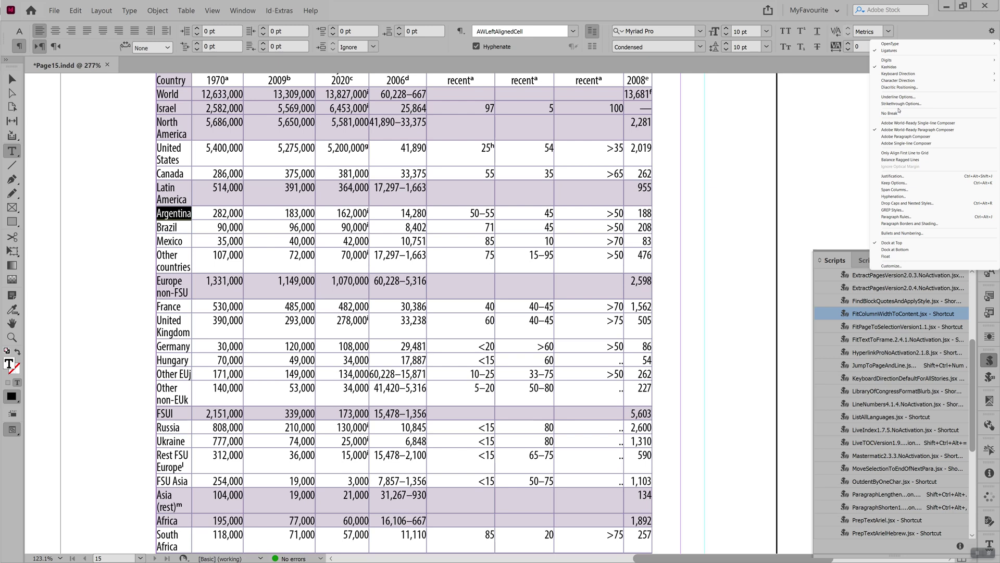
pyautogui.click(891, 176)
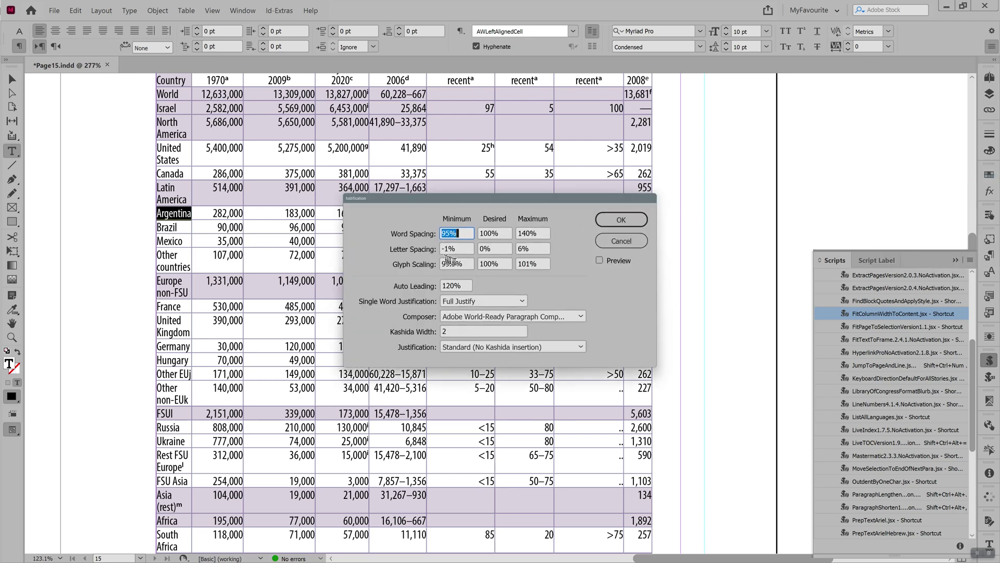
pyautogui.click(621, 240)
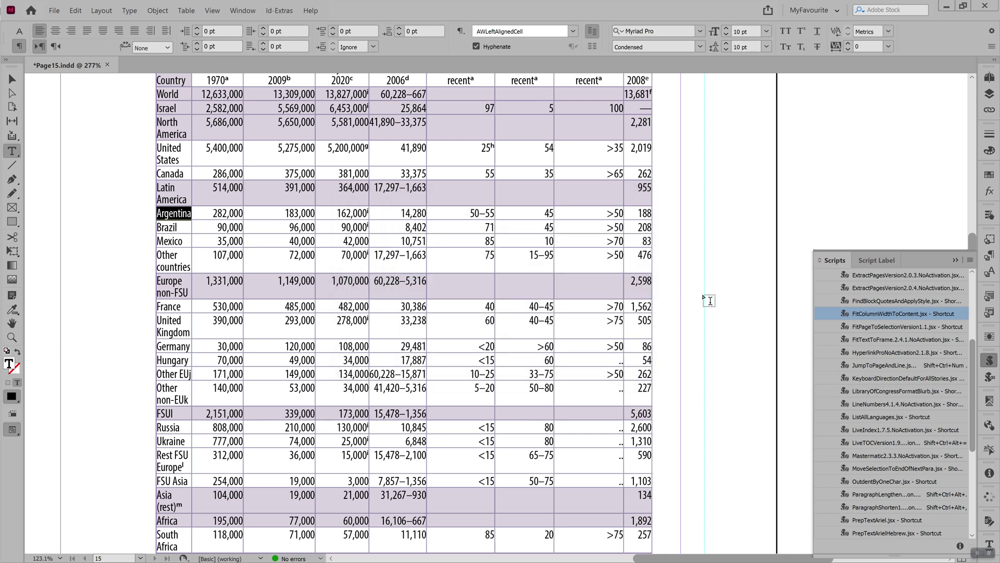
pyautogui.doubleClick(862, 314)
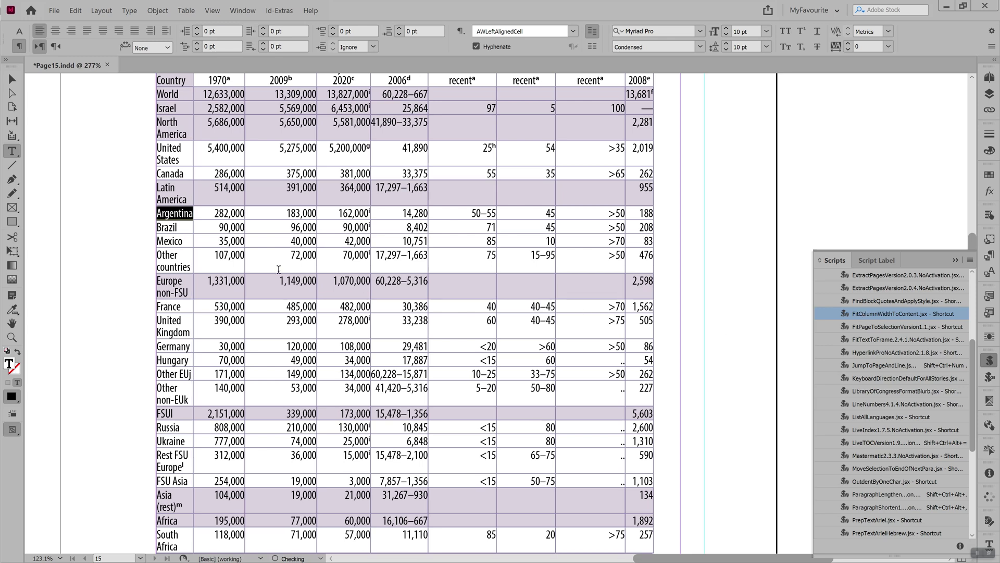
pyautogui.scroll(3, 192, 222)
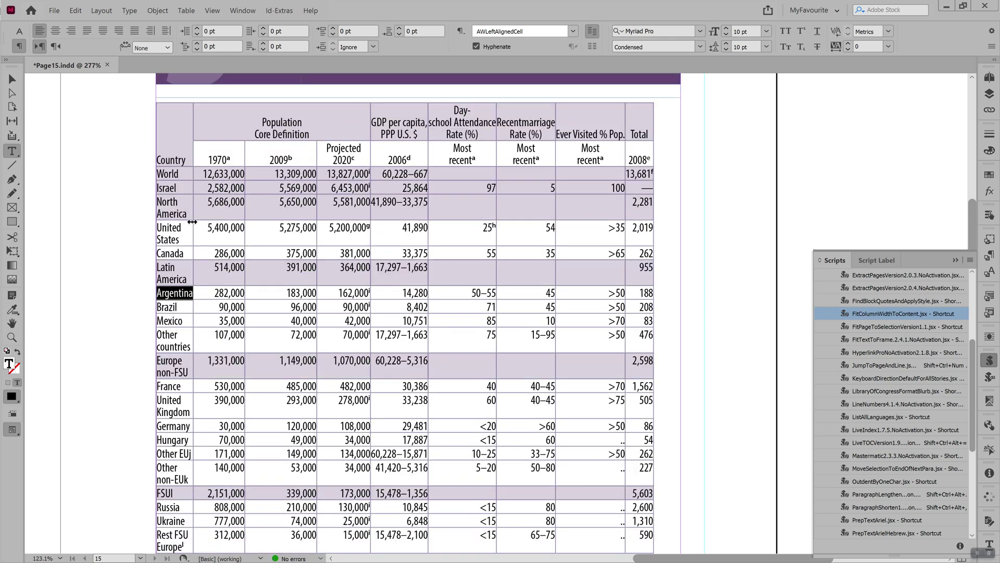
pyautogui.hotkey('ctrl', '0')
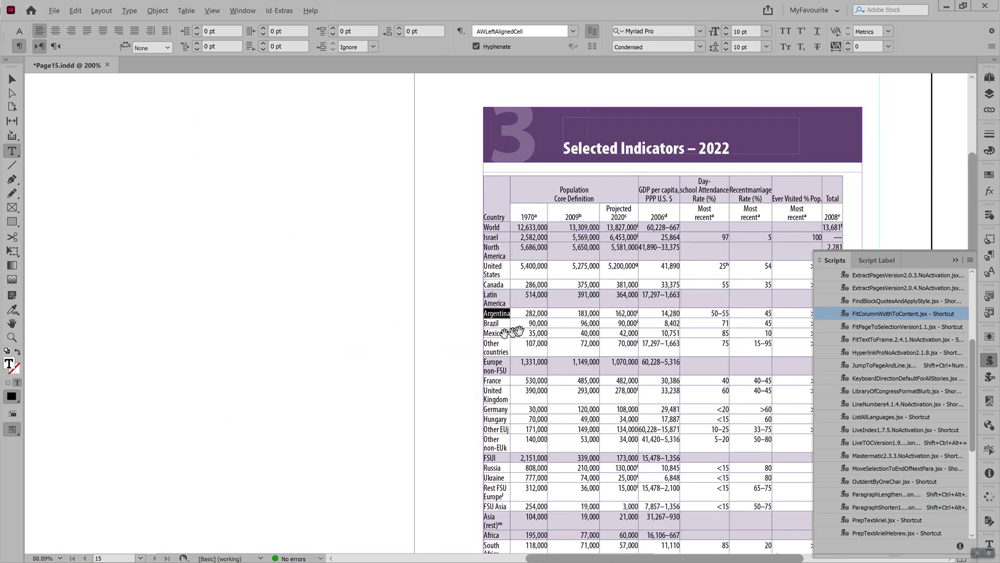
# Step: Zoom back in, refit the columns, narrow the Country column, and refit them again
pyautogui.hotkey('ctrl', '2')
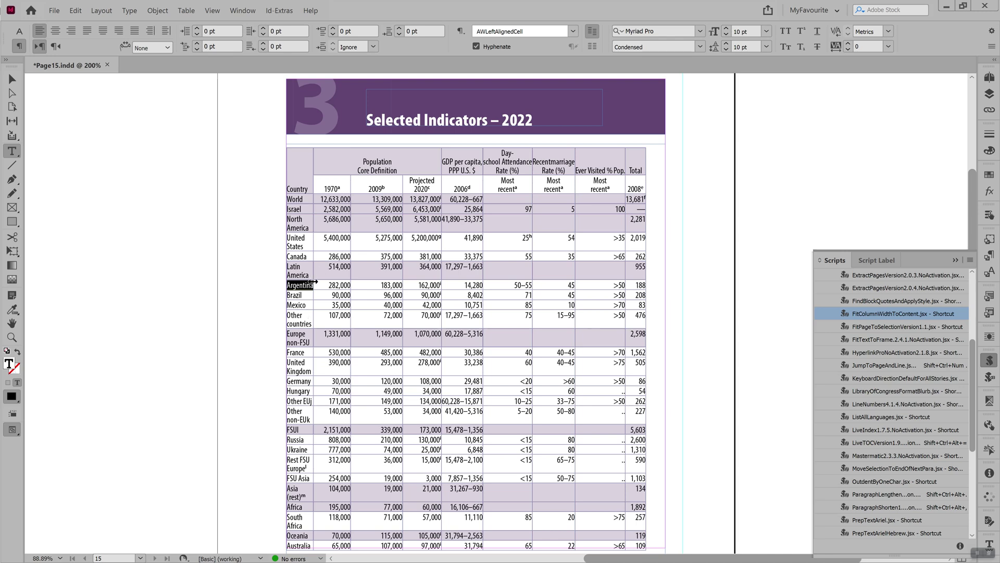
pyautogui.scroll(-1, 315, 289)
pyautogui.scroll(1, 314, 290)
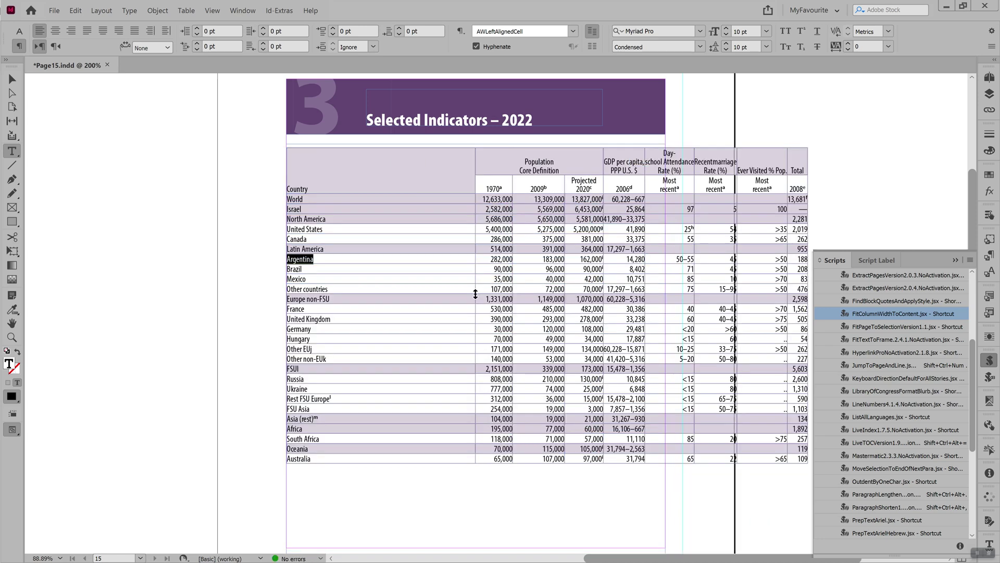
pyautogui.doubleClick(880, 314)
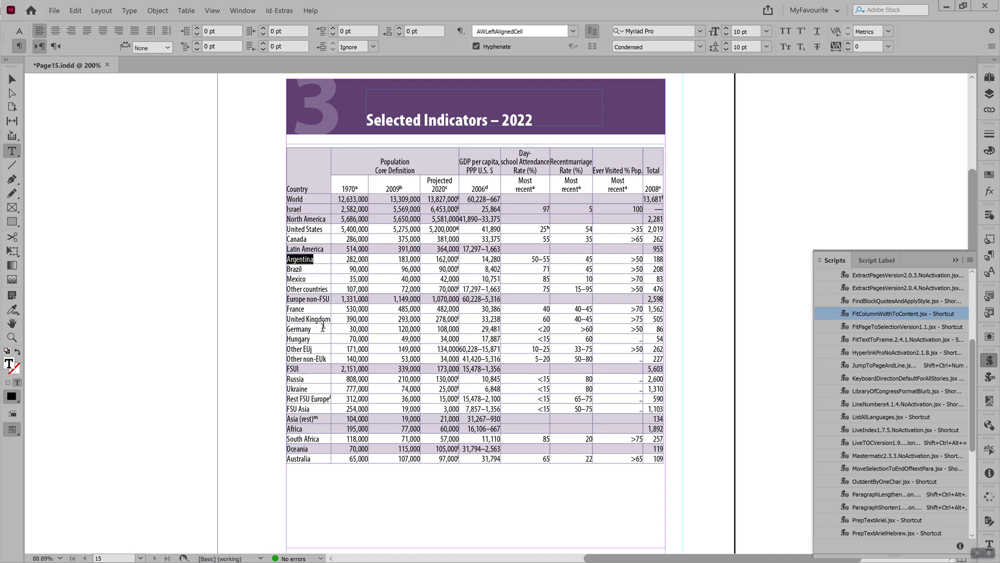
pyautogui.moveTo(330, 311); pyautogui.dragTo(309, 312)
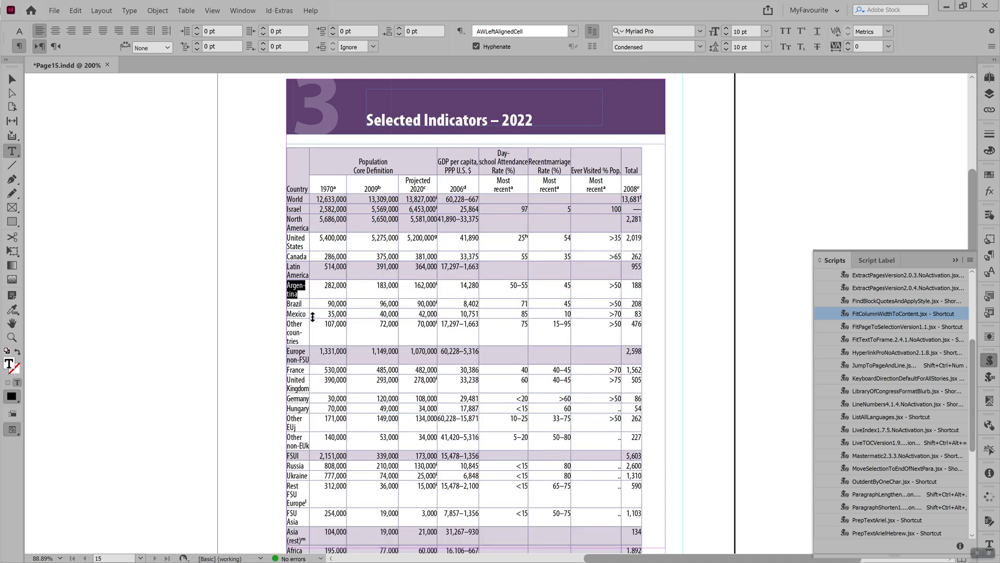
pyautogui.doubleClick(311, 315)
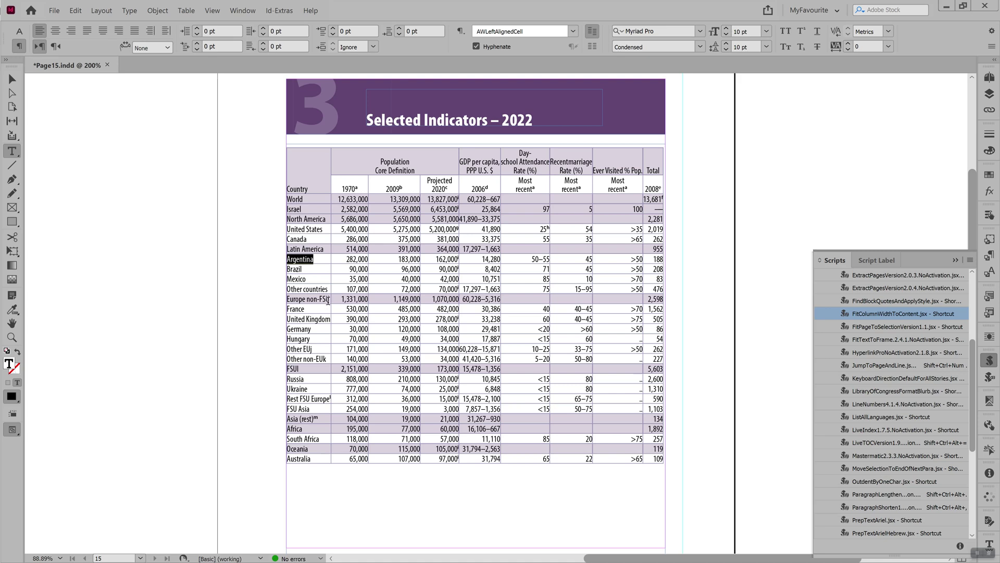
pyautogui.click(327, 306)
# Step: Add long test text 'fjdaofj adsjf…' to Europe non-FSU, widen the Country column, and refit columns
pyautogui.press('Return')
pyautogui.write('fjdaofj adsjf')
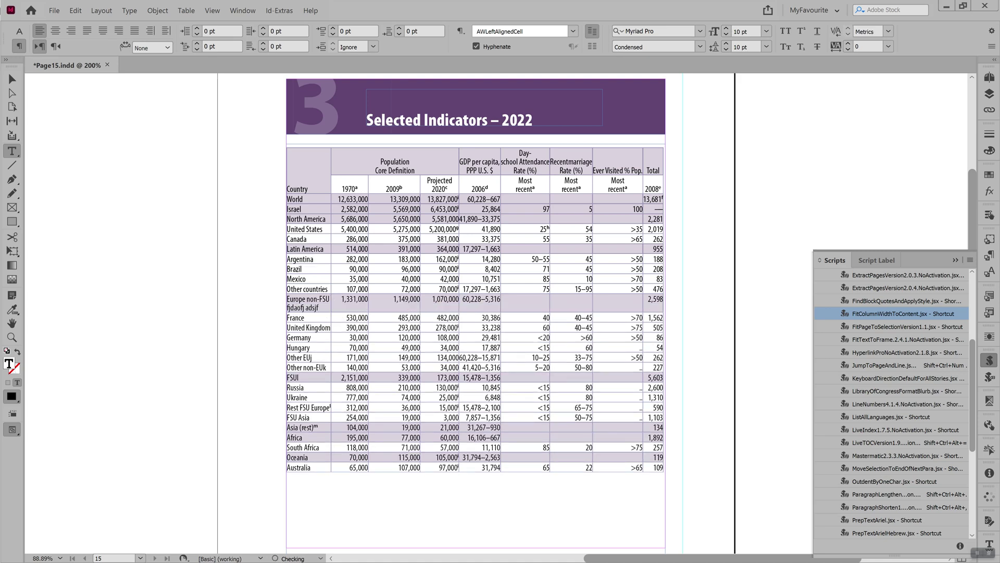
pyautogui.write(' adfopijaf adpofij afopisdajf adsfopidsjaf adfp')
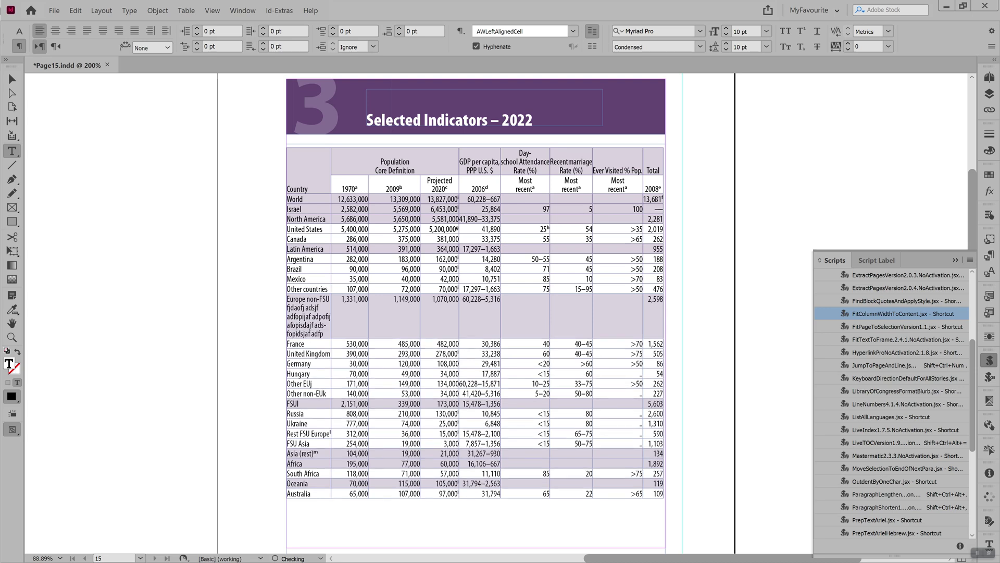
pyautogui.write('oija dfoisjdfa daosf aofij adsfopadjf')
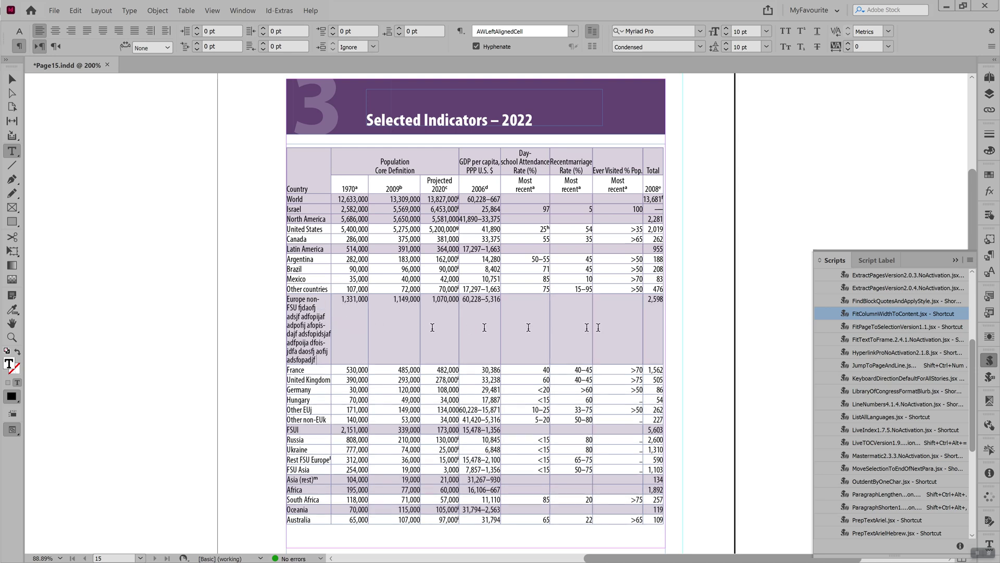
pyautogui.doubleClick(861, 314)
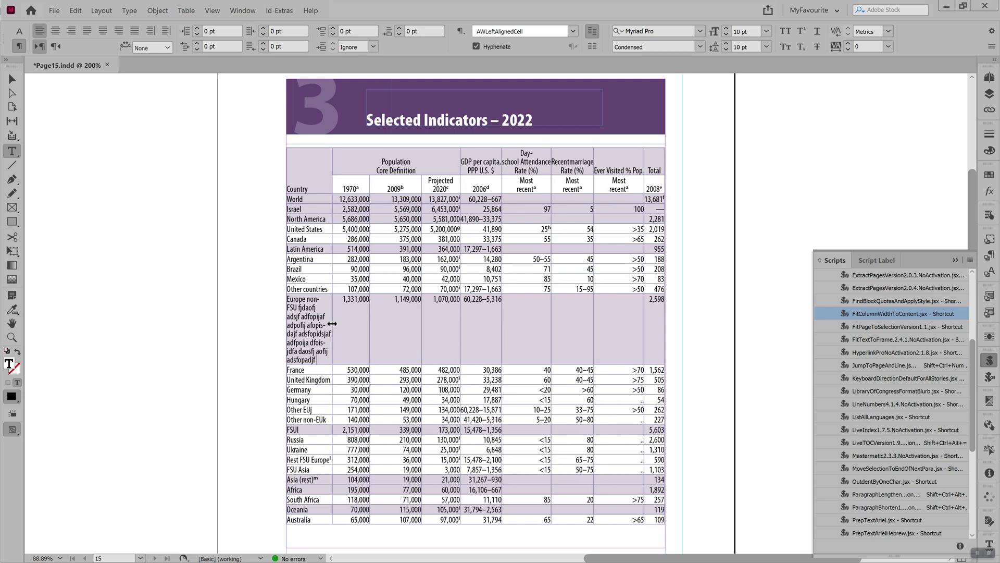
pyautogui.moveTo(331, 323); pyautogui.dragTo(387, 325)
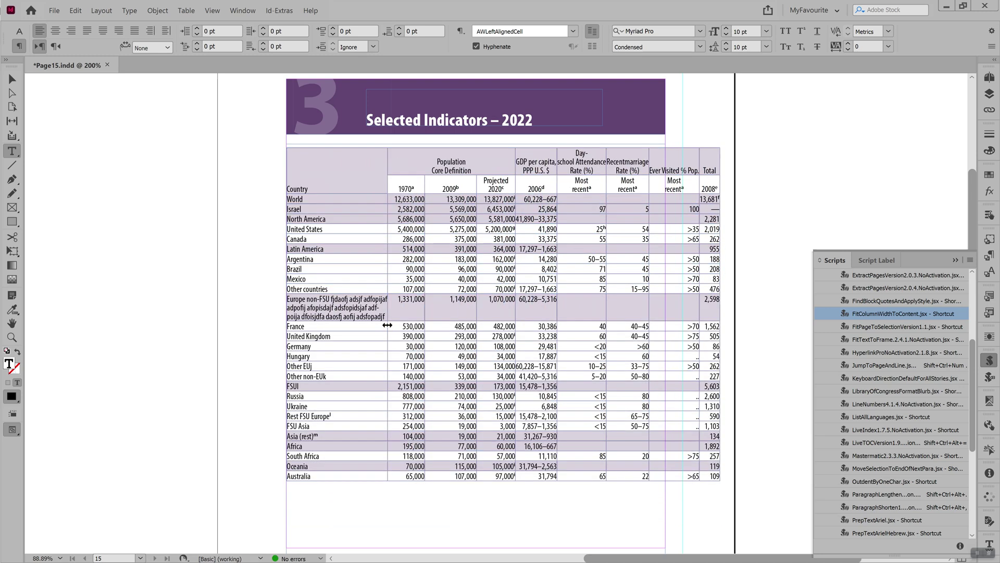
pyautogui.doubleClick(861, 314)
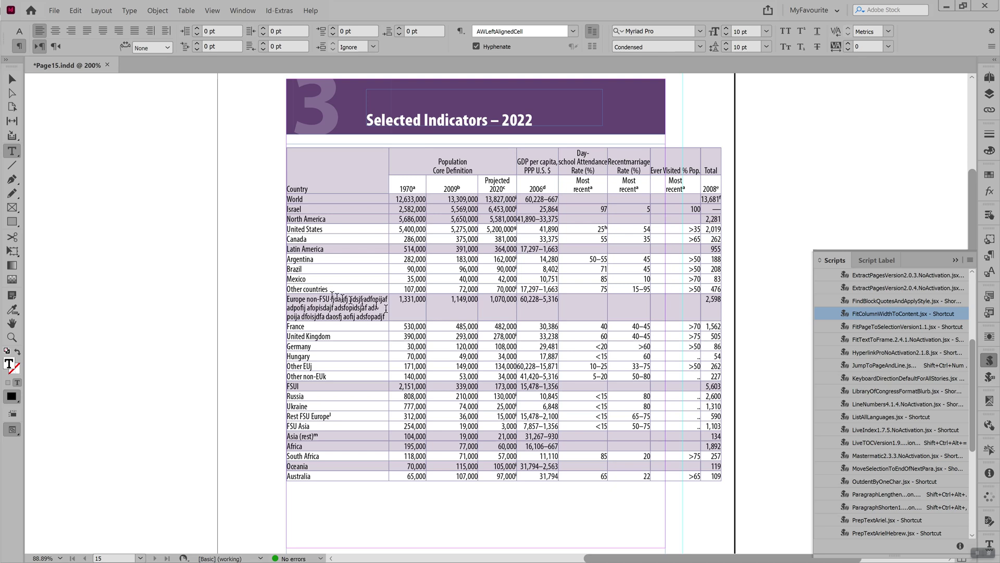
# Step: Delete the test text from the Europe non-FSU cell
pyautogui.moveTo(323, 295); pyautogui.dragTo(390, 320)
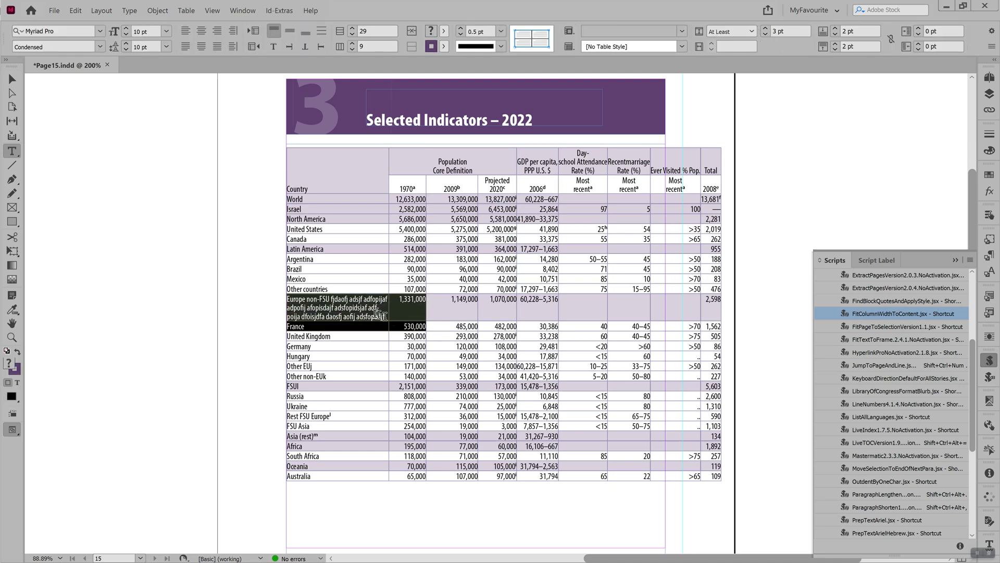
pyautogui.click(331, 300)
pyautogui.moveTo(330, 299); pyautogui.dragTo(384, 316)
pyautogui.press('BackSpace')
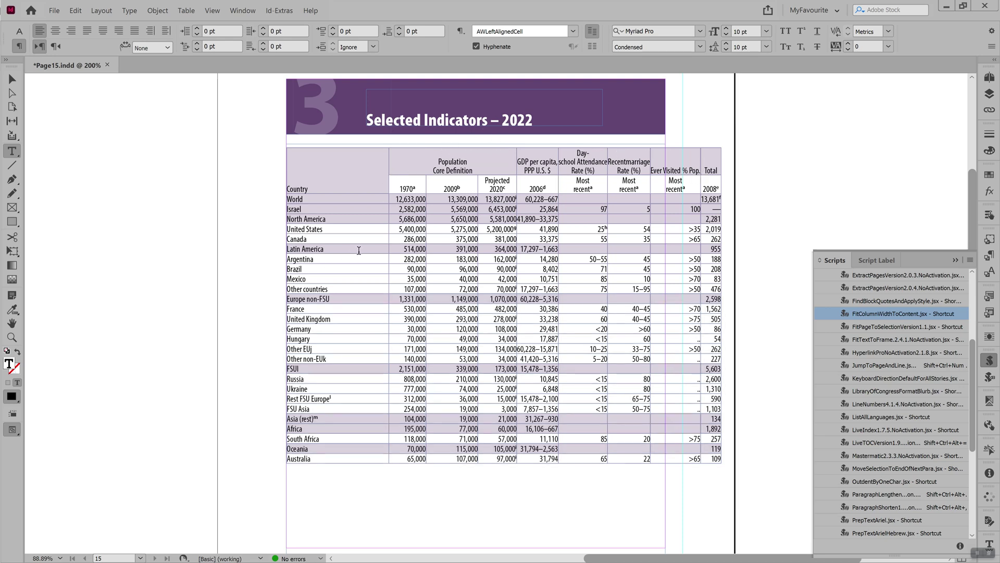
# Step: Give the Country cells Latin America through Germany a 10 pt right-edge stroke
pyautogui.moveTo(359, 249); pyautogui.dragTo(361, 315)
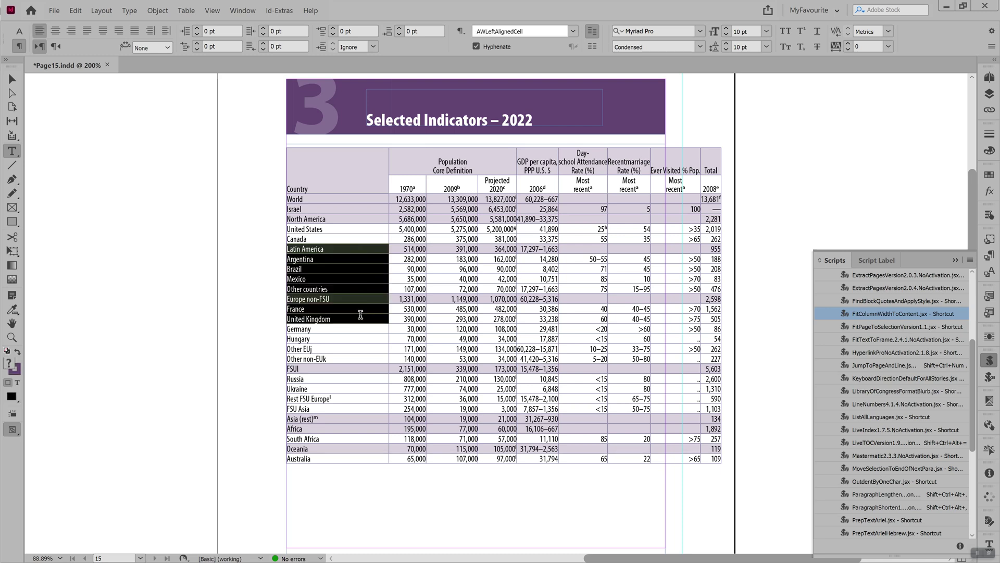
pyautogui.click(360, 314)
pyautogui.moveTo(356, 245); pyautogui.dragTo(351, 322)
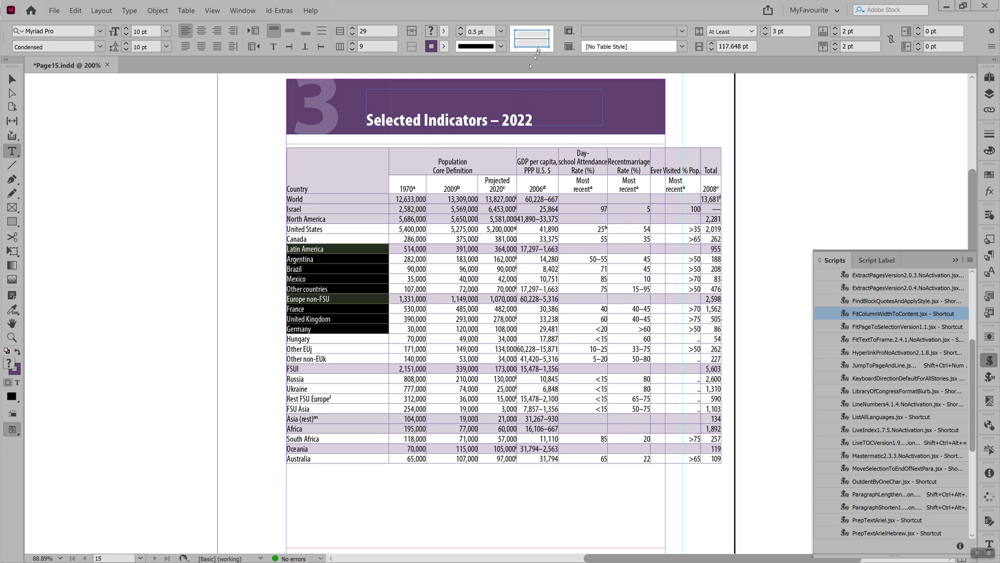
pyautogui.tripleClick(547, 40)
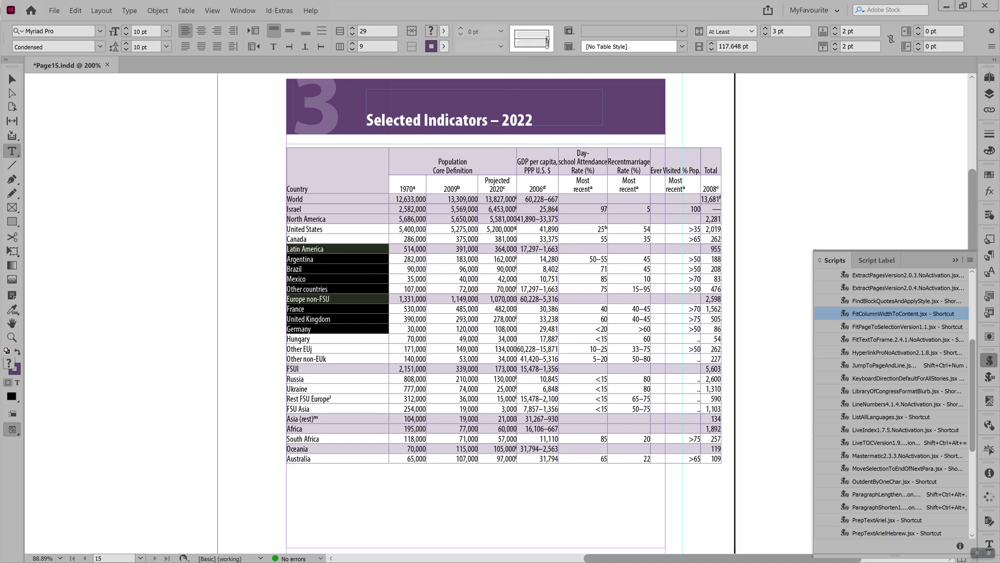
pyautogui.click(548, 40)
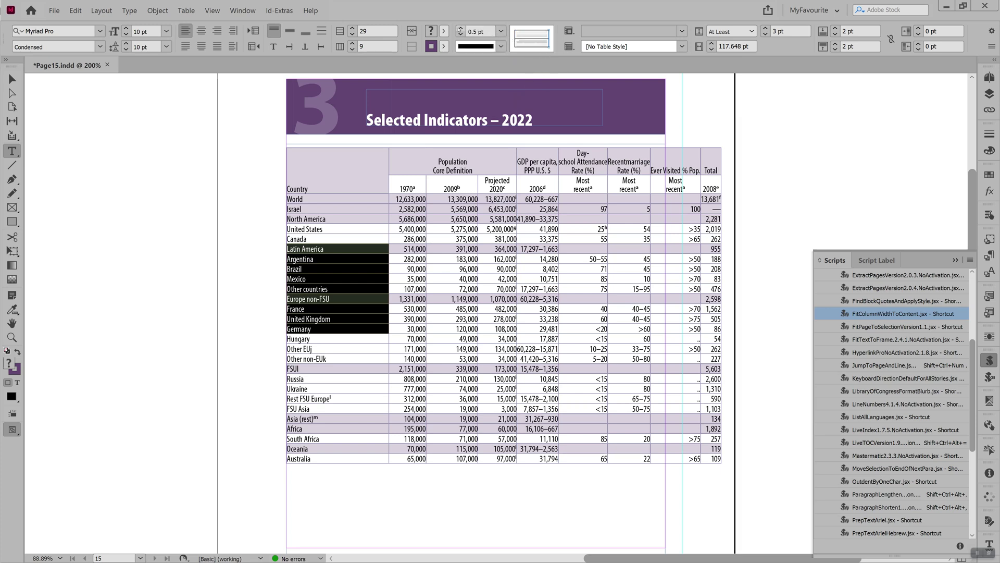
pyautogui.write('10')
pyautogui.press('Return')
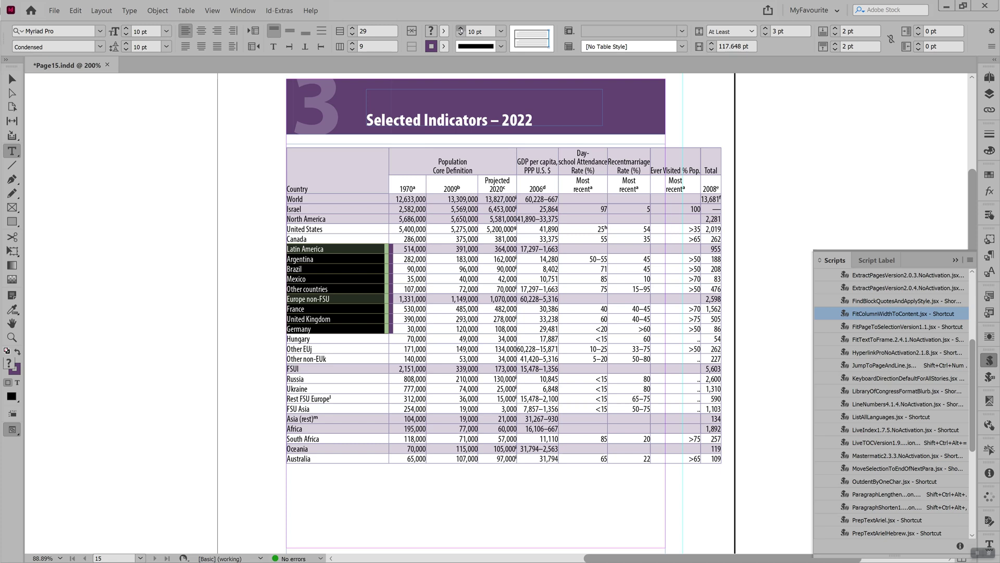
# Step: Switch to Preview, rerun FitColumnWidthToContent.jsx from Europe non-FSU, then delete its 1970 value
pyautogui.click(419, 238)
pyautogui.hotkey('ctrl', 'shift', 'a')
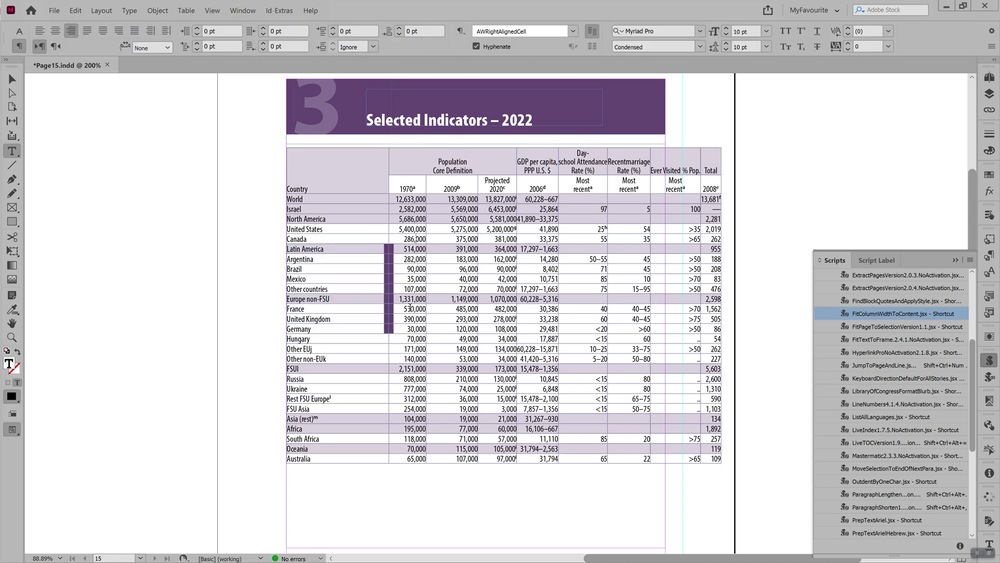
pyautogui.press('w')
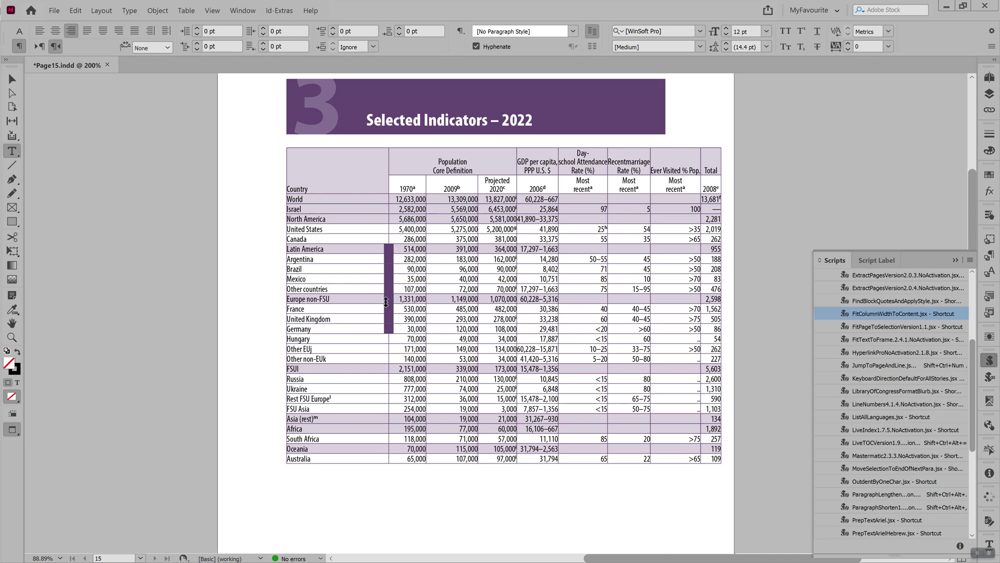
pyautogui.click(358, 301)
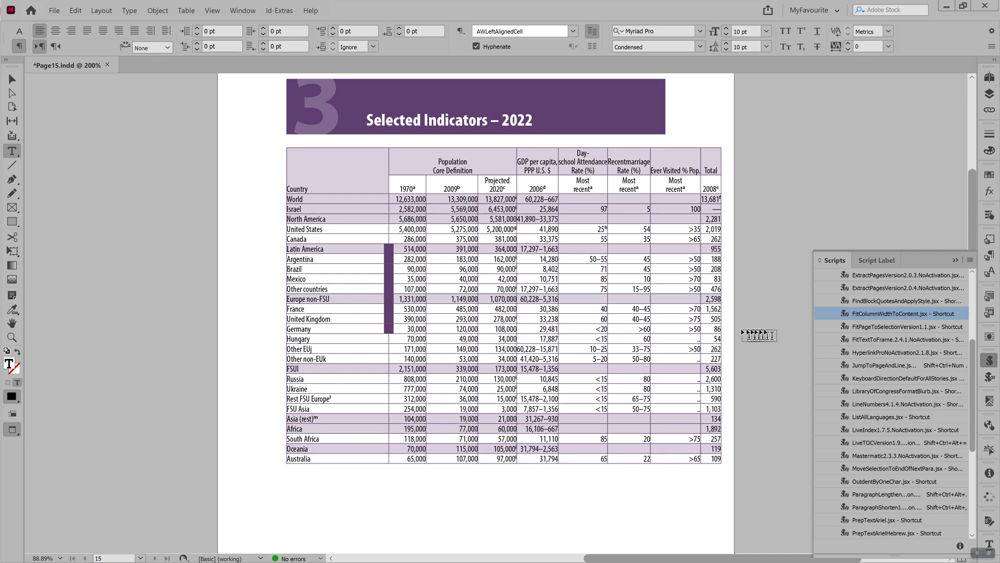
pyautogui.doubleClick(849, 316)
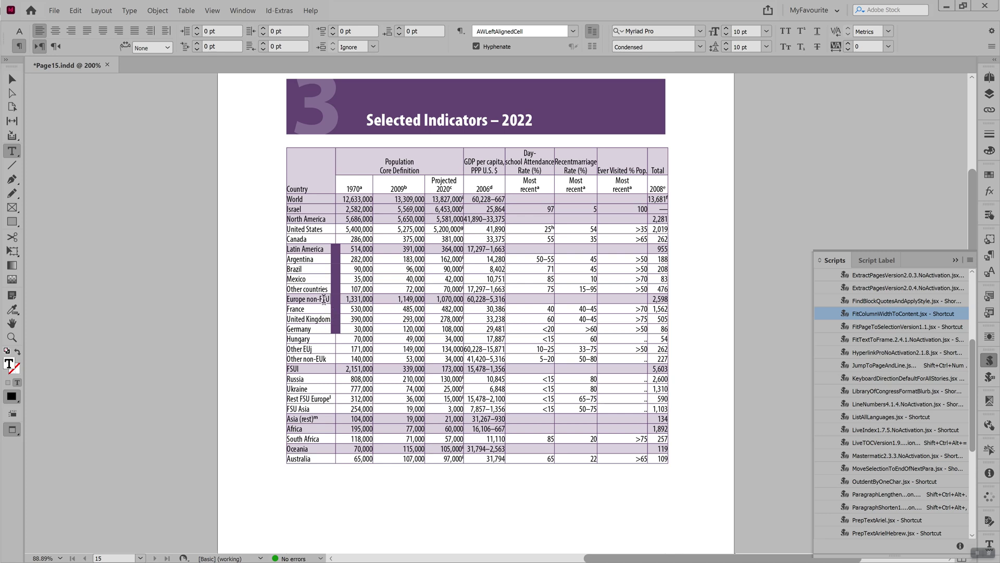
pyautogui.click(338, 300)
pyautogui.click(360, 298)
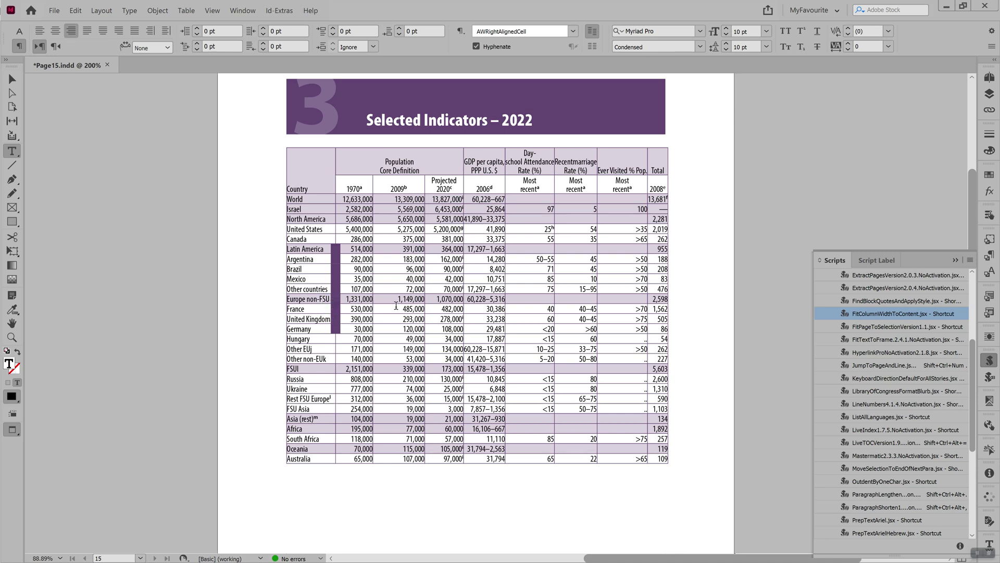
pyautogui.doubleClick(858, 314)
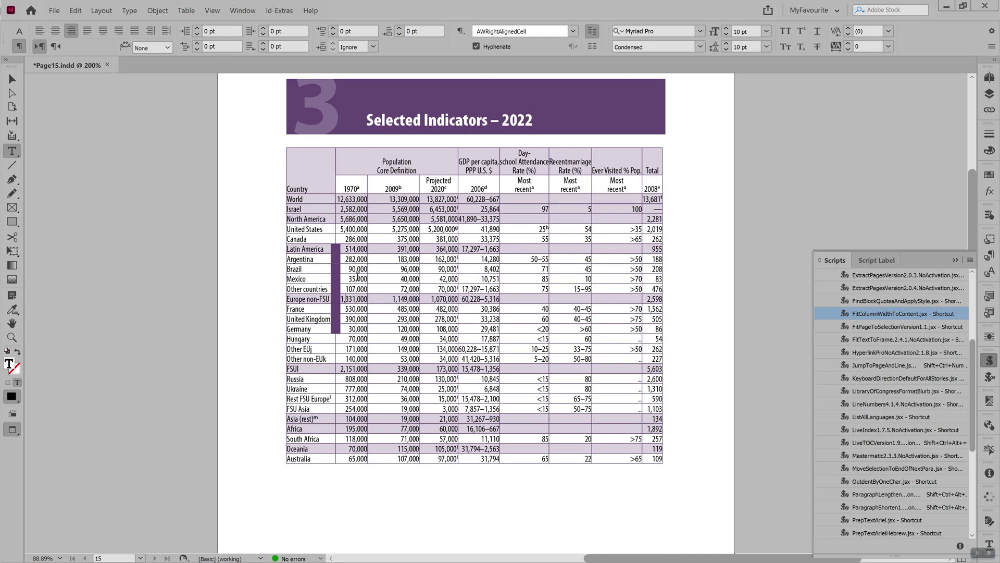
pyautogui.doubleClick(355, 299)
pyautogui.press('BackSpace')
# Step: Return to Normal view and run FitColumnWidthToContent to widen the 1970 column for the long figure
pyautogui.press('w')
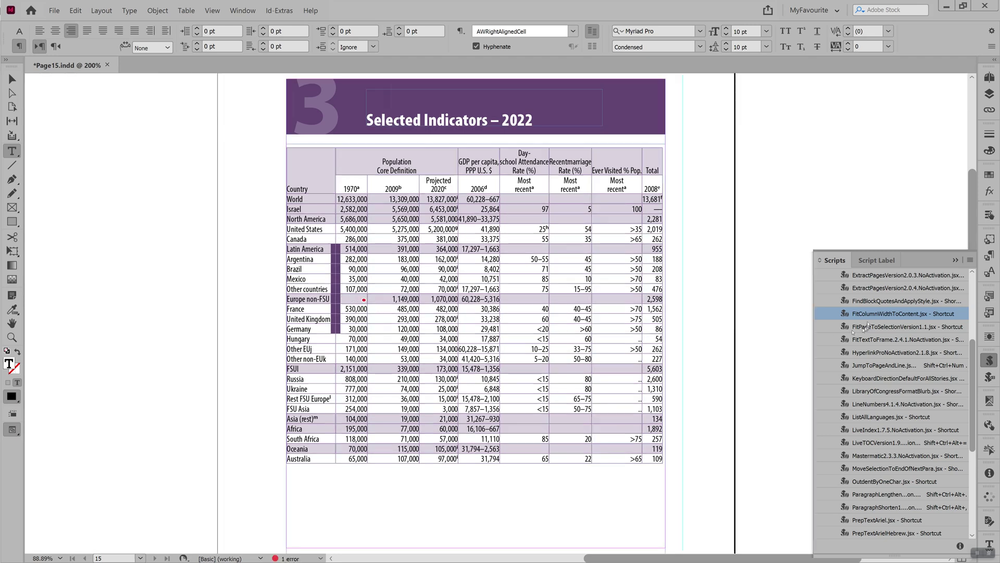
pyautogui.doubleClick(873, 313)
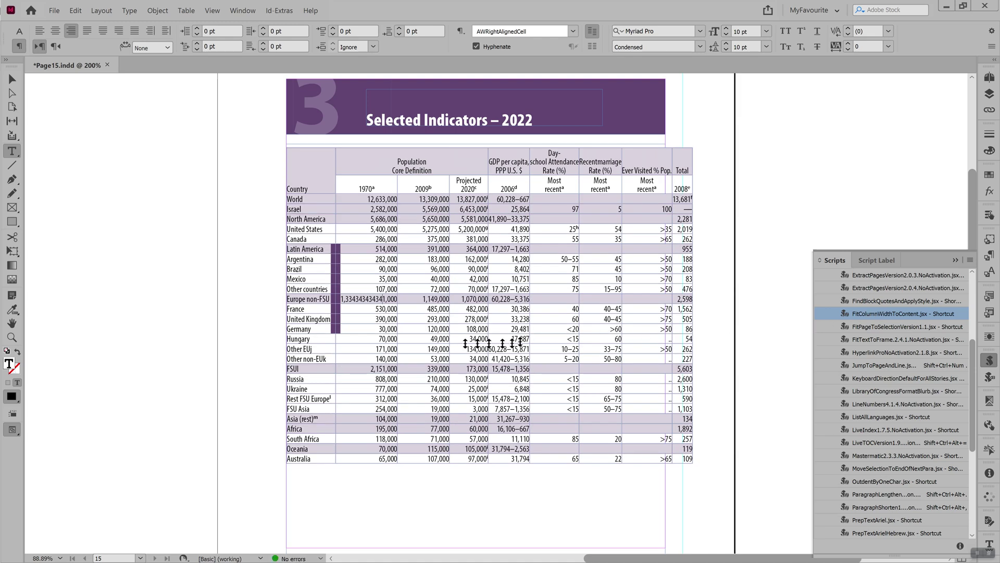